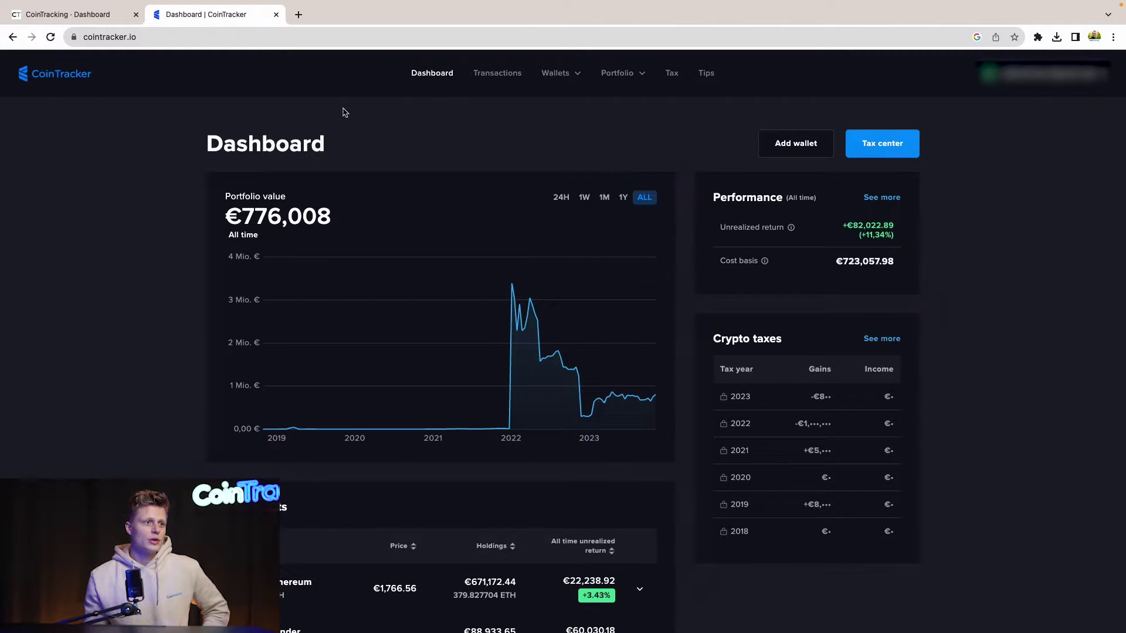
Step: View all CoinTracker transactions, then switch to the CoinTracking dashboard tab showing 0 trades
{"action": "left_click", "coordinate": [486, 81]}
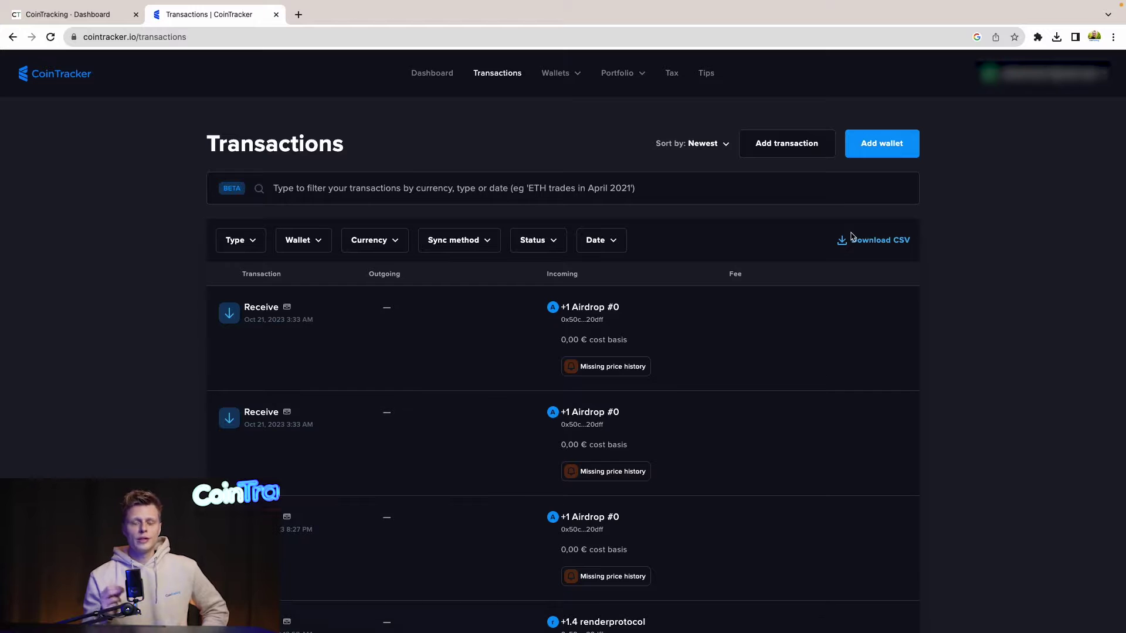
{"action": "key", "text": "ctrl+shift+Tab"}
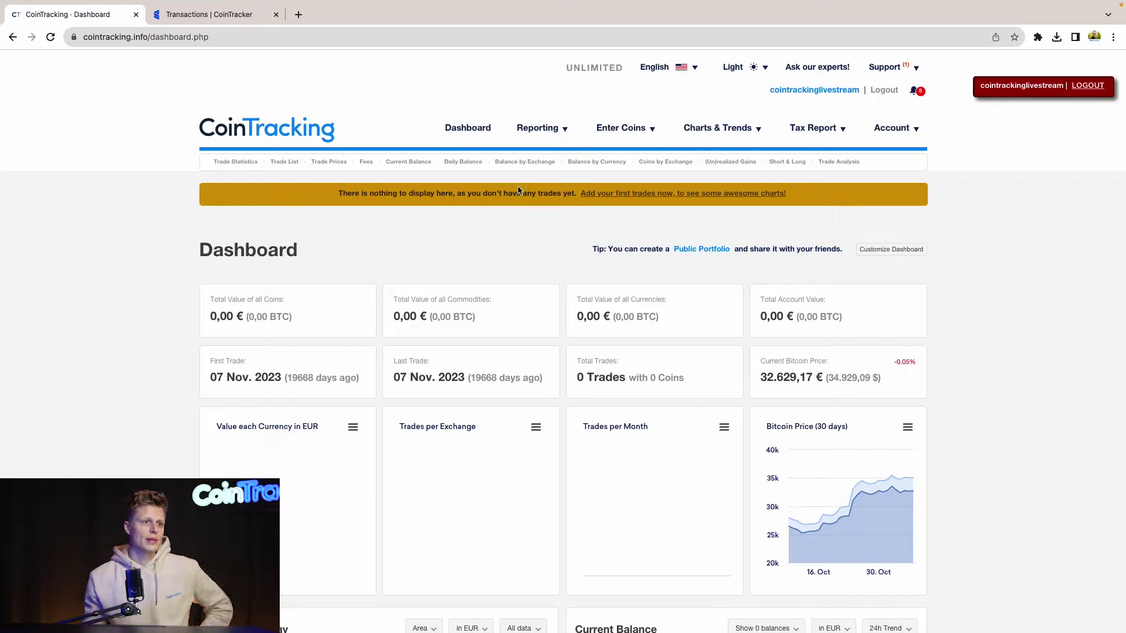
Step: Go to Enter Coins > Bulk Imports > Excel Import and scroll down to the upload box
{"action": "mouse_move", "coordinate": [614, 130]}
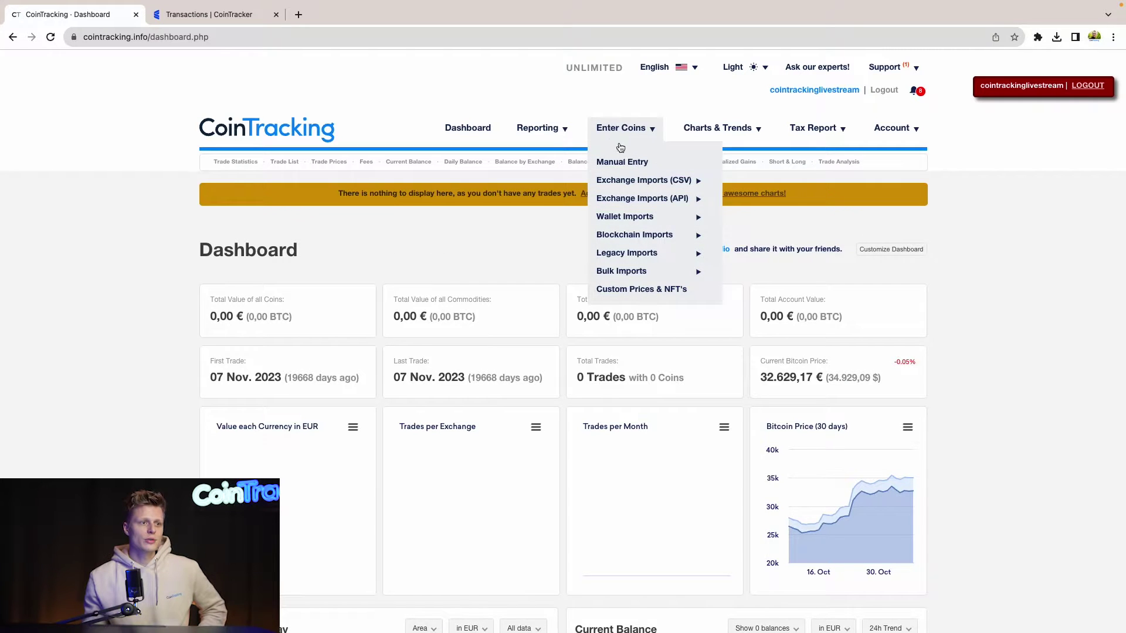
{"action": "mouse_move", "coordinate": [654, 279]}
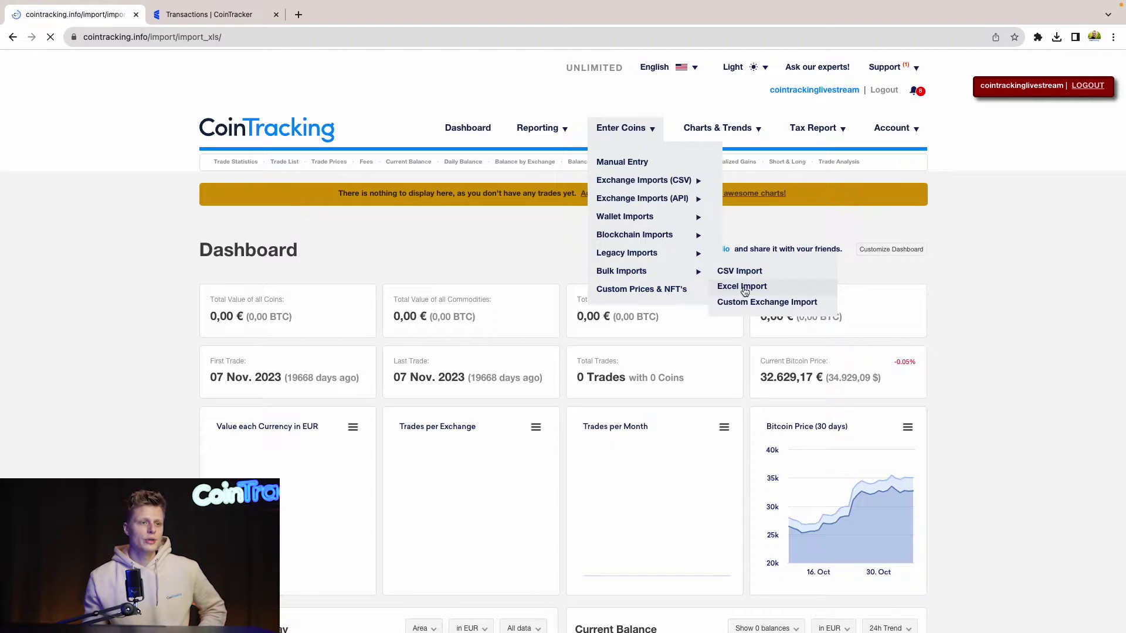
{"action": "scroll", "coordinate": [443, 341], "scroll_direction": "down", "scroll_amount": 5}
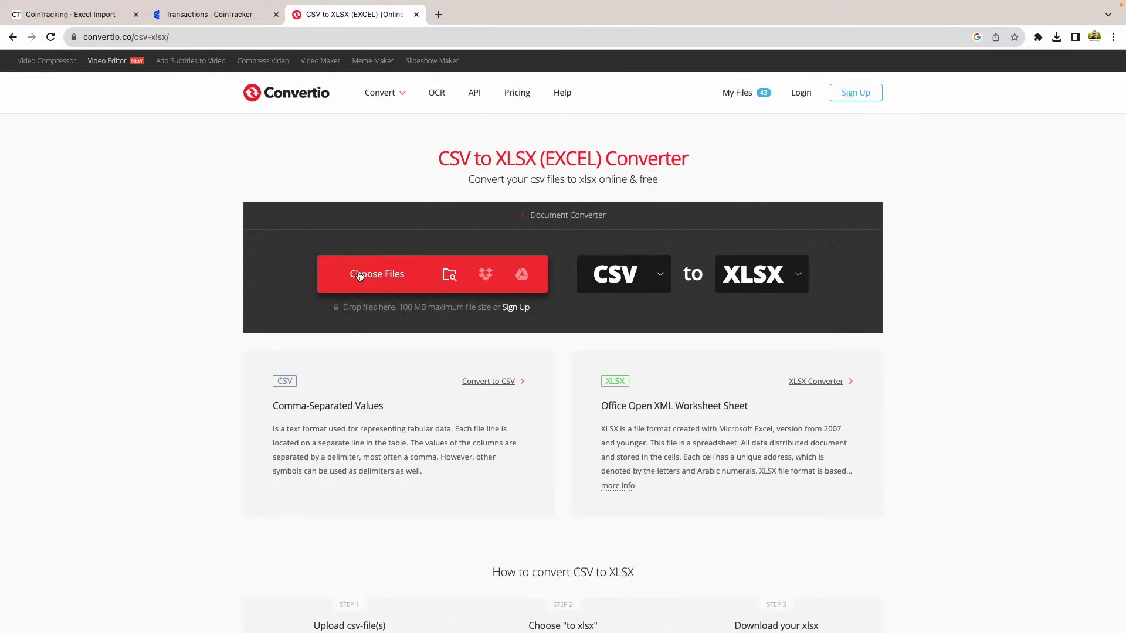
Step: Upload the exported transactions CSV to Convertio's CSV to XLSX converter
{"action": "left_click", "coordinate": [385, 269]}
{"action": "double_click", "coordinate": [340, 250]}
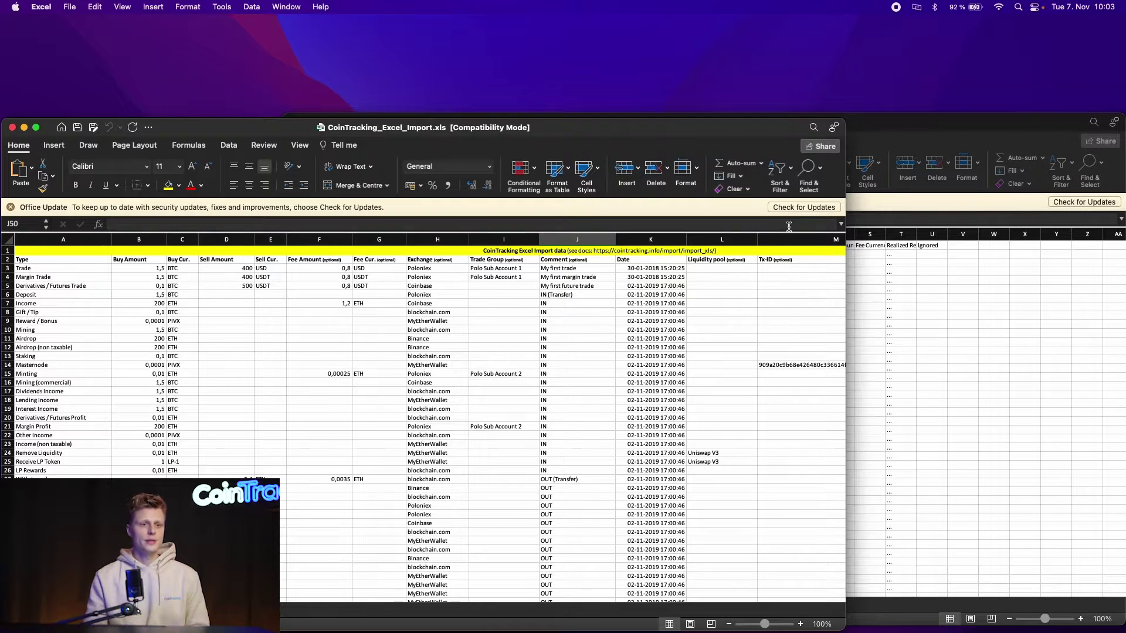
Step: In transactions_HIFO_Per-Wallet, highlight the Date, Type, Transaction ID and D1:E1 headers yellow
{"action": "left_click", "coordinate": [936, 291]}
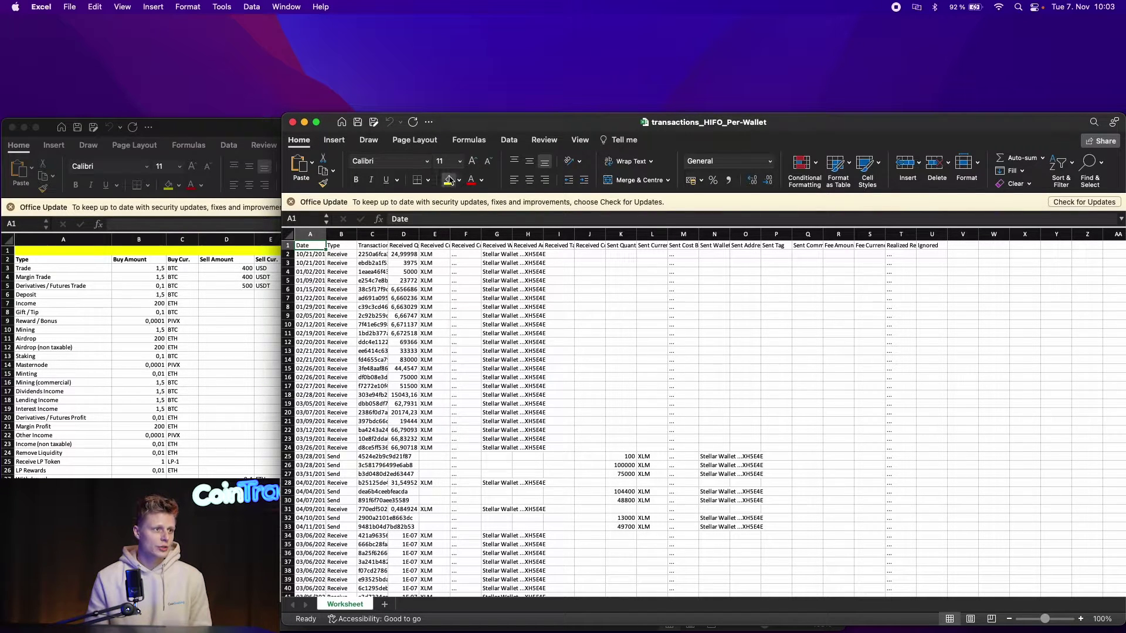
{"action": "left_click", "coordinate": [448, 180]}
{"action": "left_click", "coordinate": [341, 245]}
{"action": "left_click", "coordinate": [448, 180]}
{"action": "left_click", "coordinate": [377, 243]}
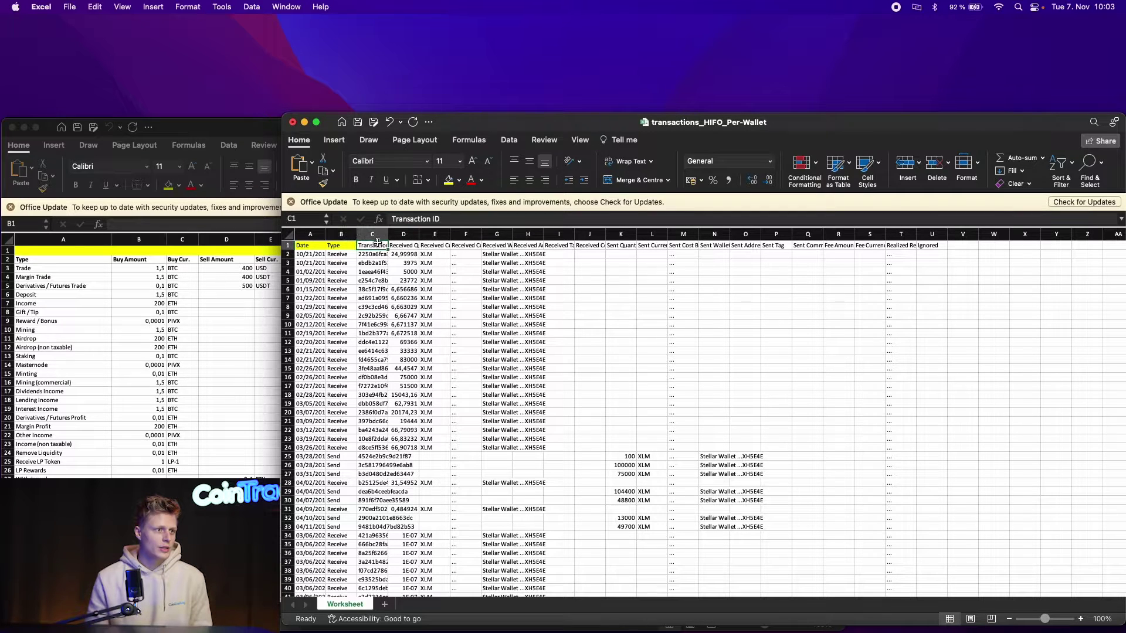
{"action": "left_click", "coordinate": [448, 180]}
{"action": "left_click", "coordinate": [404, 244]}
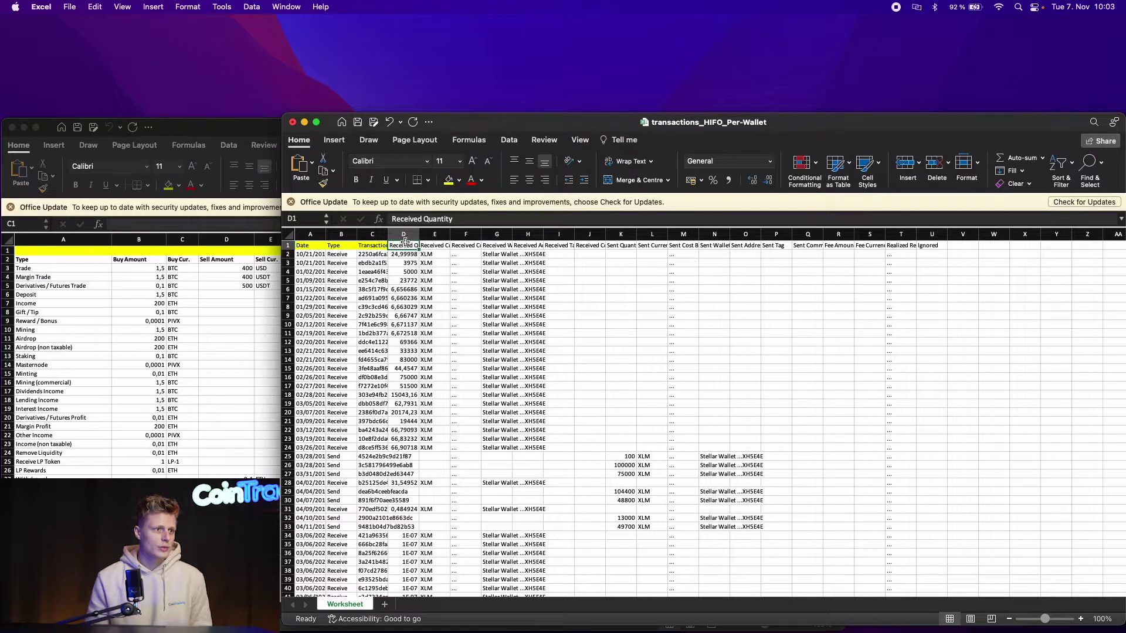
{"action": "left_click_drag", "start_coordinate": [405, 244], "coordinate": [425, 245]}
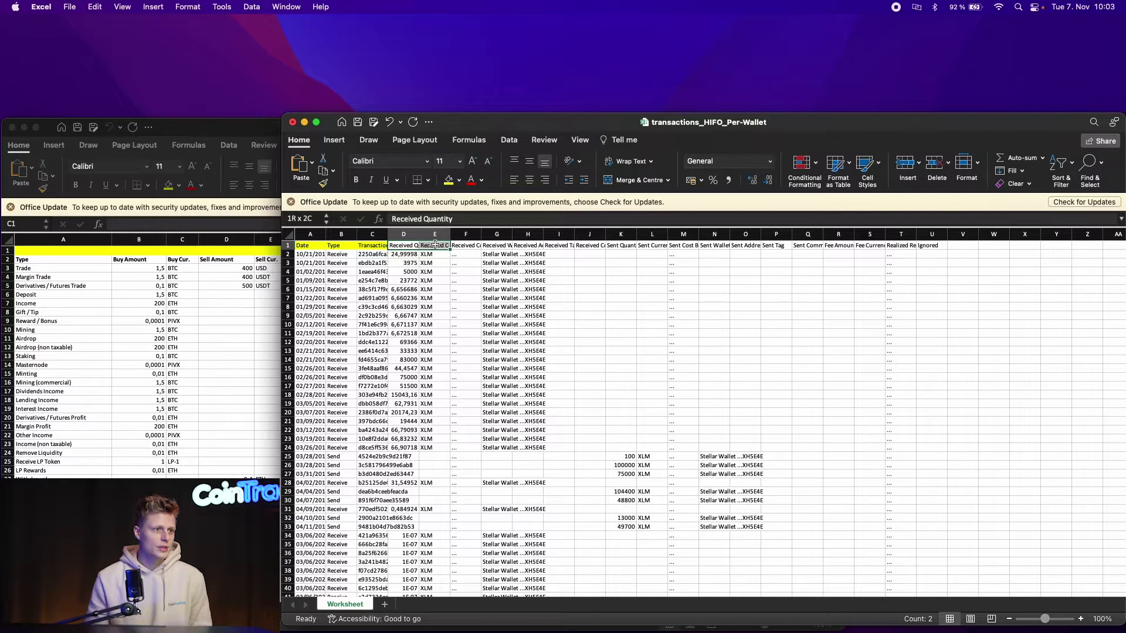
{"action": "left_click", "coordinate": [448, 180]}
Step: Highlight the Received Wallet, K1:L1 and Sent Wallet headers in yellow
{"action": "left_click", "coordinate": [496, 245]}
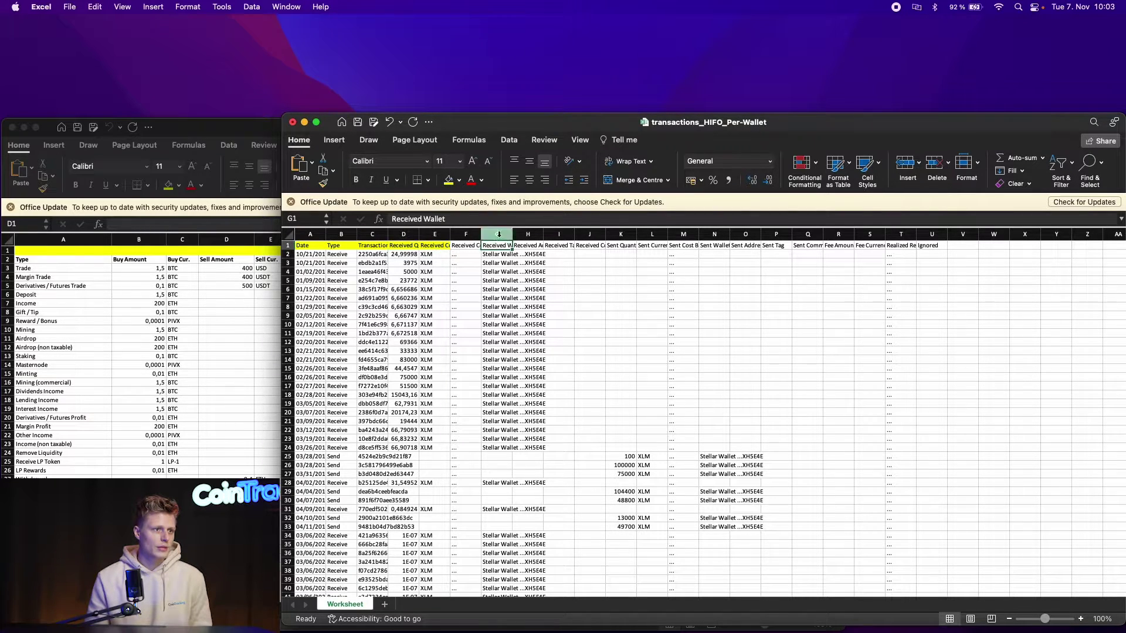
{"action": "left_click", "coordinate": [448, 180]}
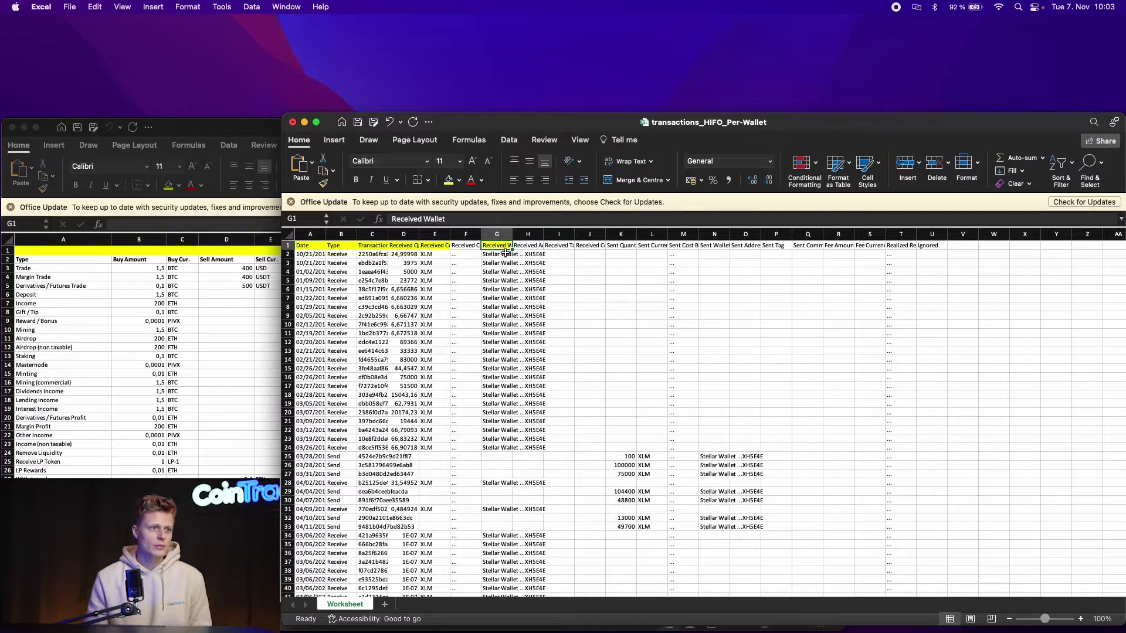
{"action": "left_click", "coordinate": [527, 245]}
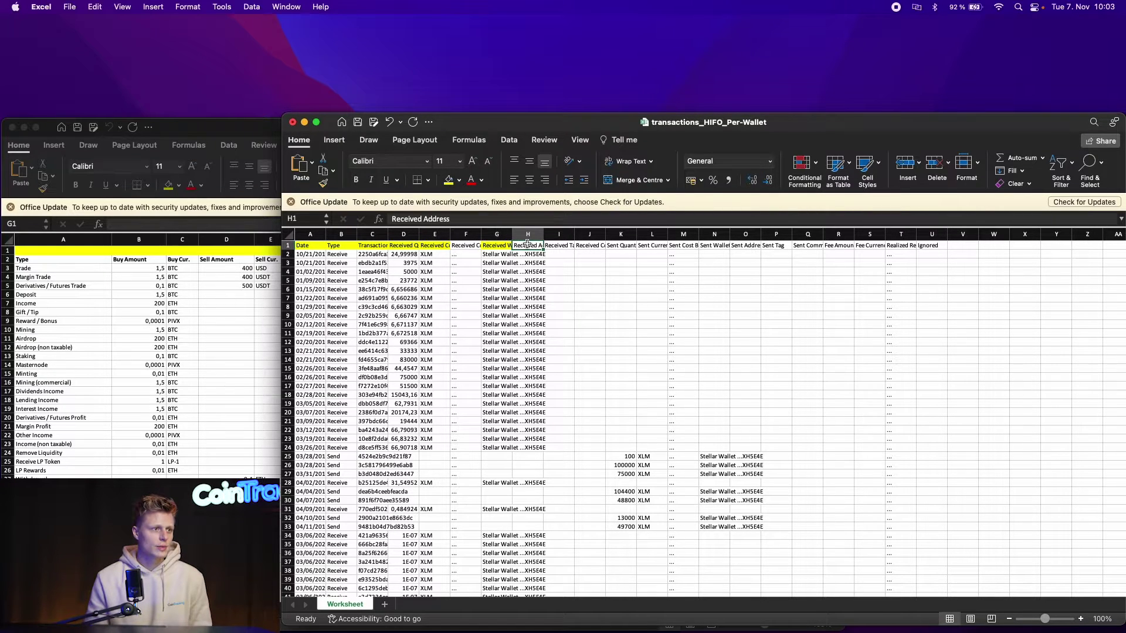
{"action": "left_click", "coordinate": [560, 244]}
{"action": "left_click", "coordinate": [593, 244]}
{"action": "left_click", "coordinate": [632, 242]}
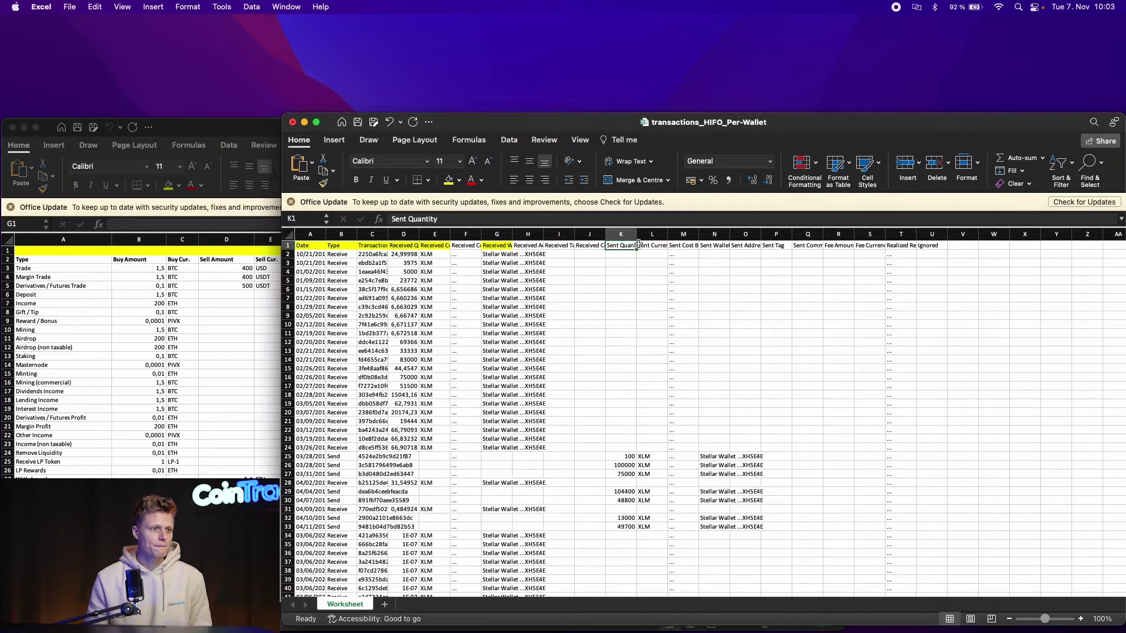
{"action": "left_click_drag", "start_coordinate": [622, 246], "coordinate": [645, 243]}
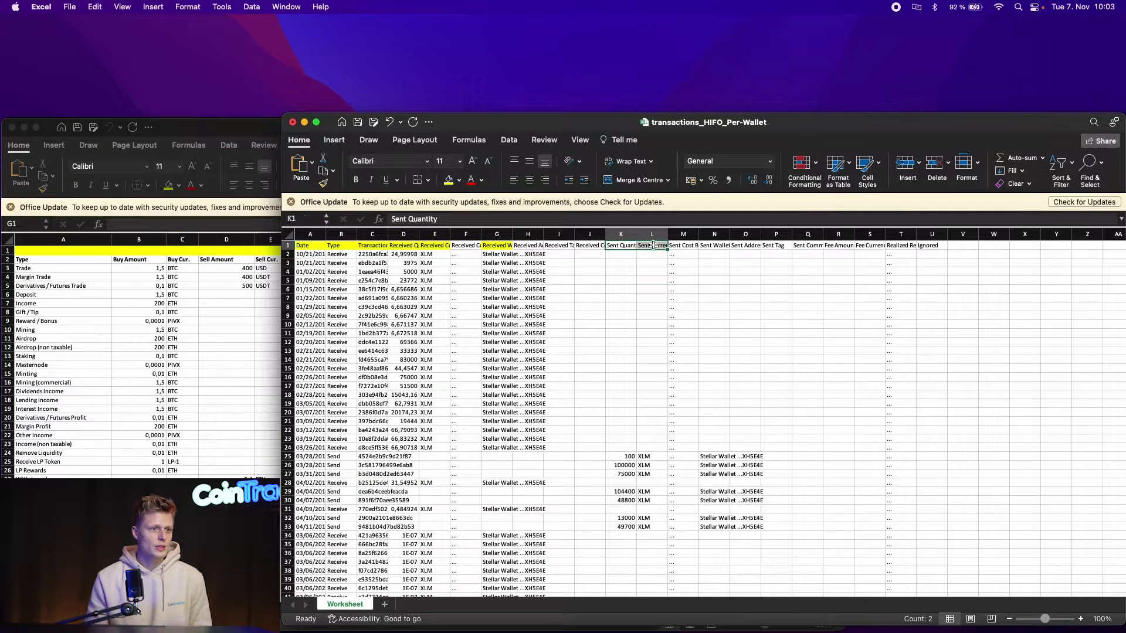
{"action": "left_click", "coordinate": [449, 180]}
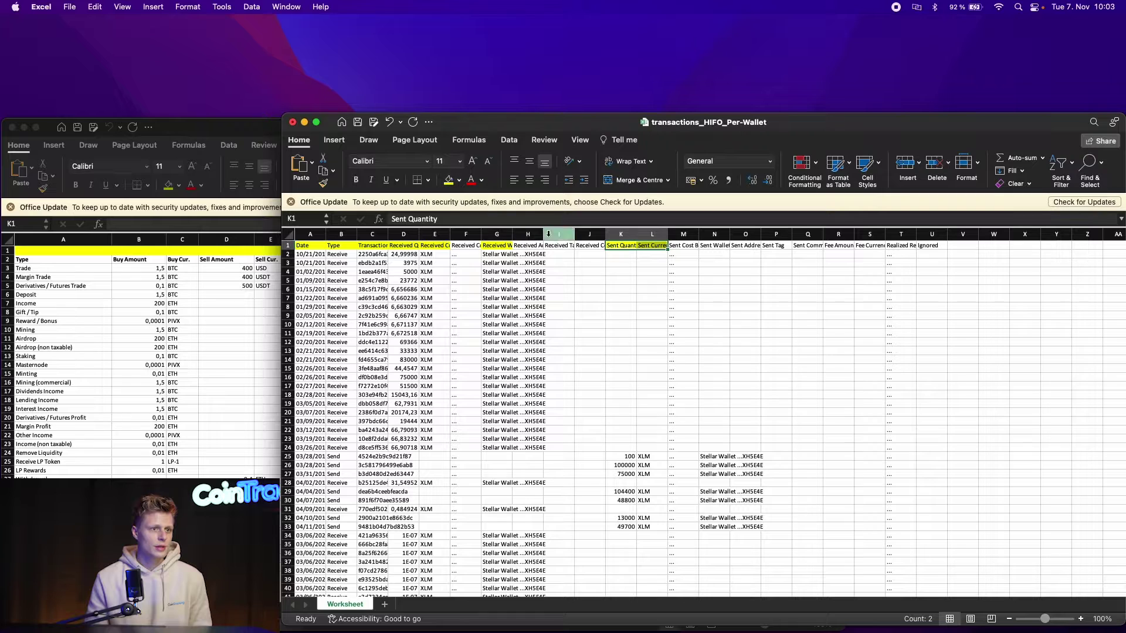
{"action": "left_click", "coordinate": [685, 245]}
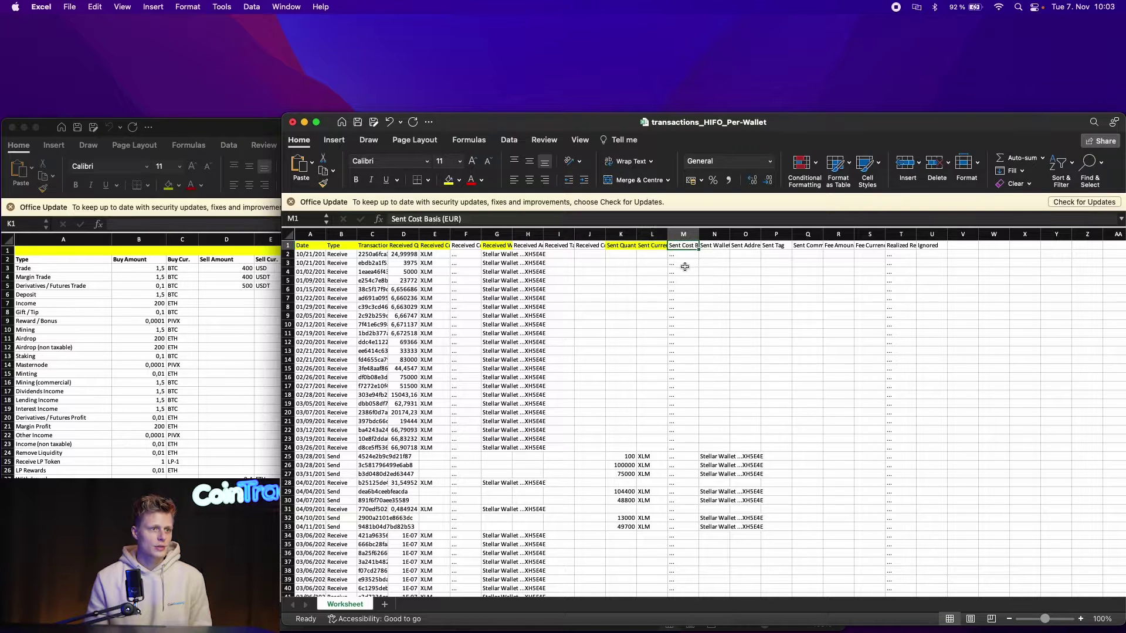
{"action": "left_click", "coordinate": [719, 246]}
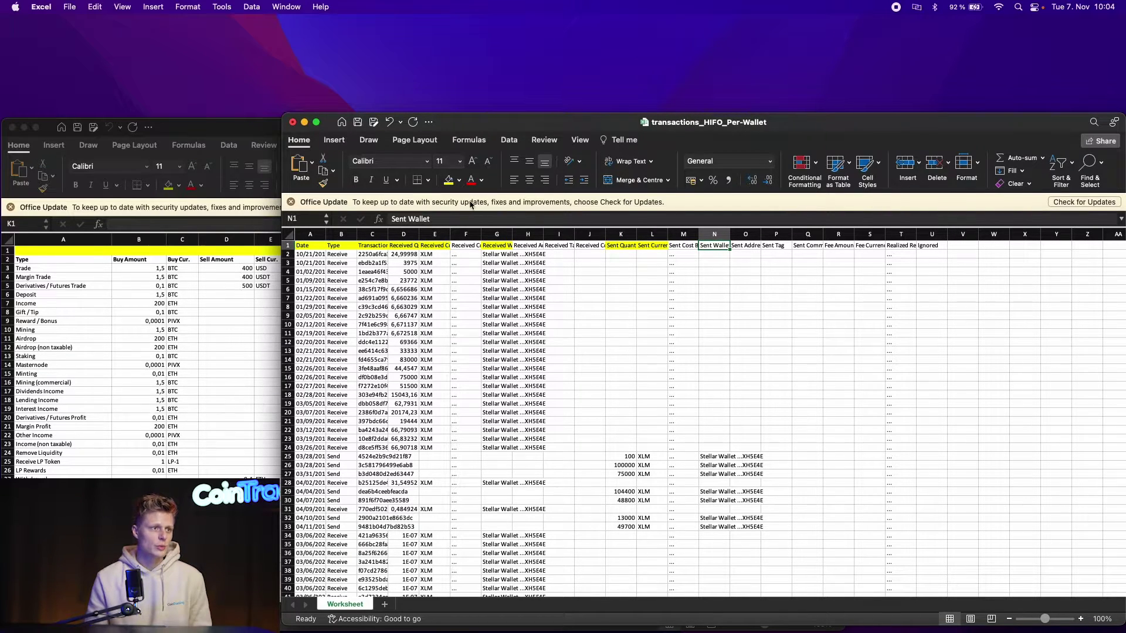
{"action": "left_click", "coordinate": [448, 180]}
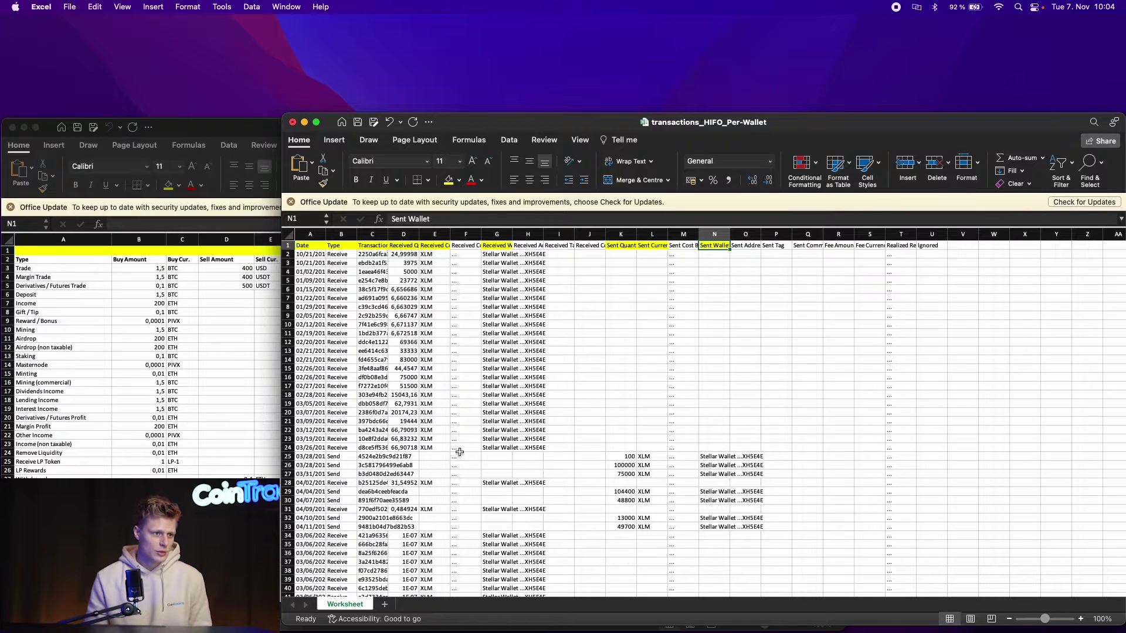
Step: Highlight the Fee headers R1:S1 in yellow and finish reviewing the remaining headers
{"action": "left_click_drag", "start_coordinate": [497, 455], "coordinate": [574, 478]}
{"action": "left_click", "coordinate": [761, 259]}
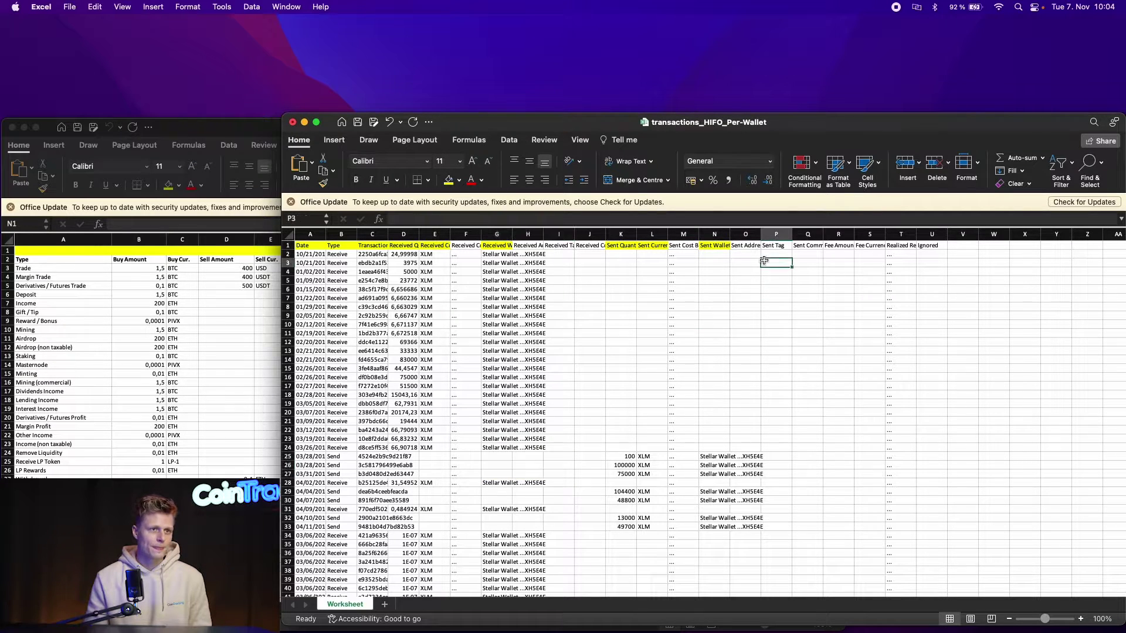
{"action": "left_click", "coordinate": [760, 249]}
{"action": "left_click", "coordinate": [775, 245]}
{"action": "left_click", "coordinate": [804, 245]}
{"action": "left_click", "coordinate": [839, 245]}
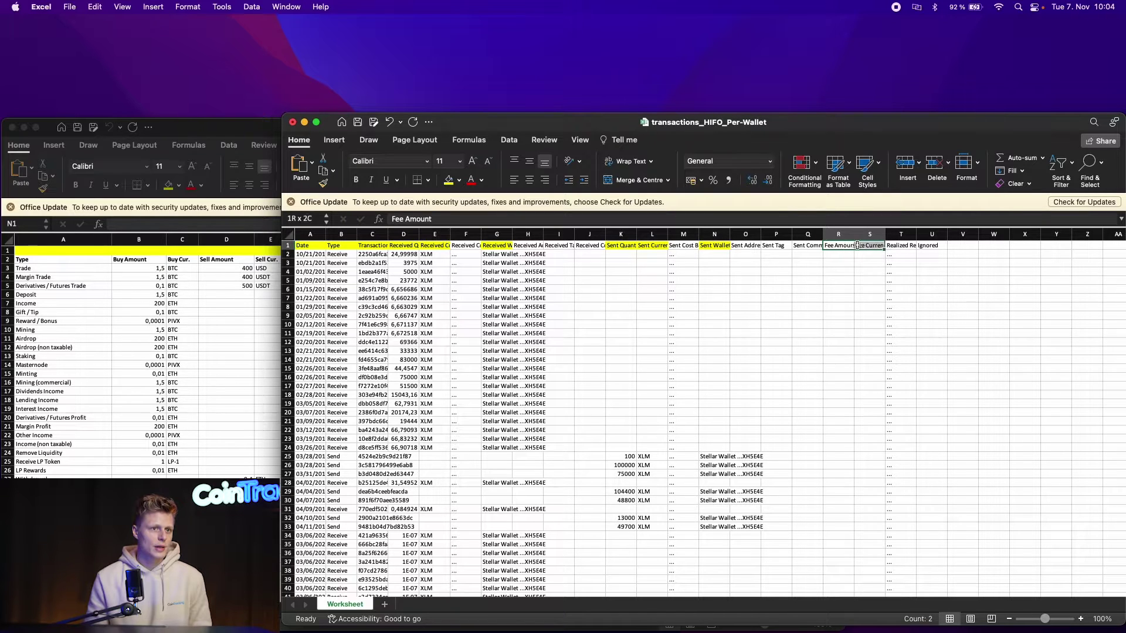
{"action": "left_click_drag", "start_coordinate": [840, 246], "coordinate": [870, 247]}
{"action": "left_click", "coordinate": [448, 180]}
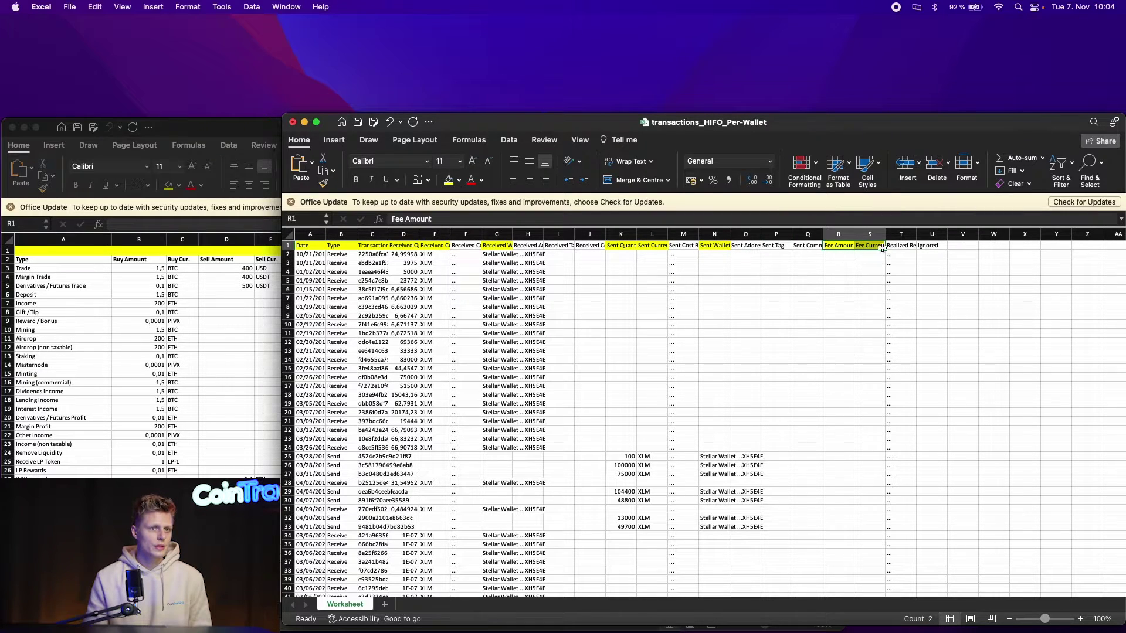
{"action": "left_click", "coordinate": [903, 247]}
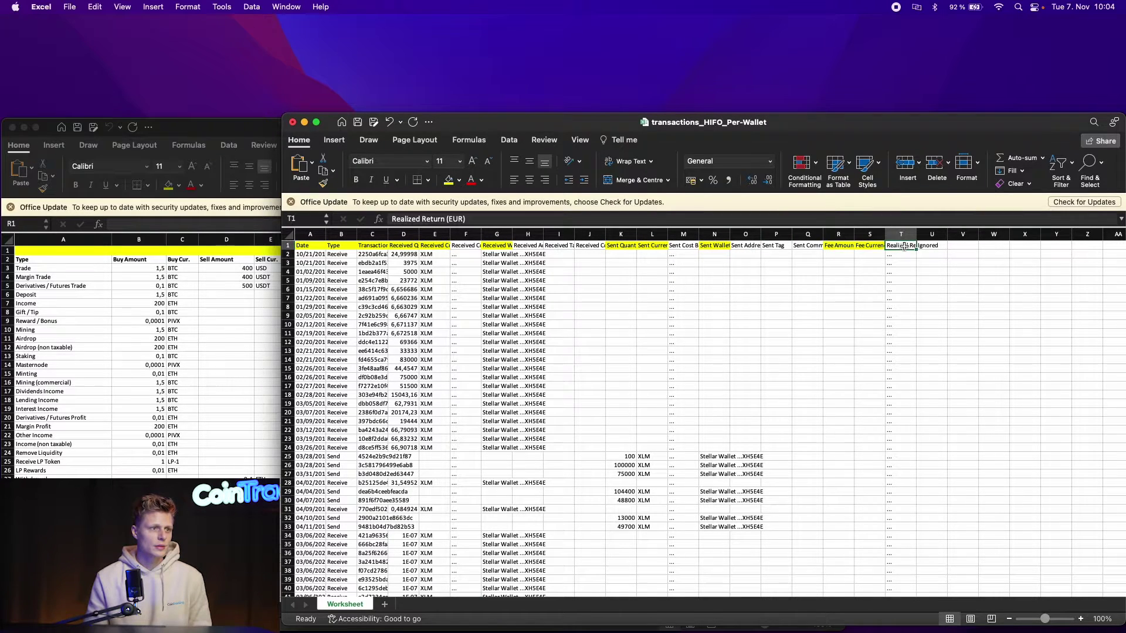
{"action": "left_click", "coordinate": [805, 247]}
{"action": "scroll", "coordinate": [743, 334], "scroll_direction": "down", "scroll_amount": 9}
{"action": "scroll", "coordinate": [742, 335], "scroll_direction": "up", "scroll_amount": 9}
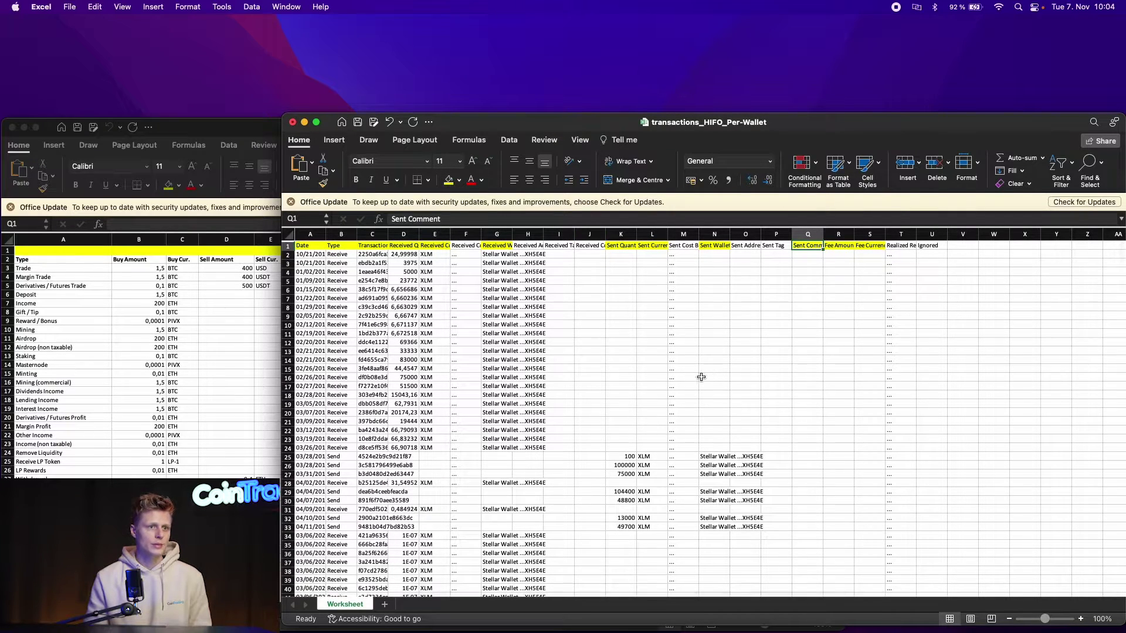
{"action": "left_click", "coordinate": [714, 373]}
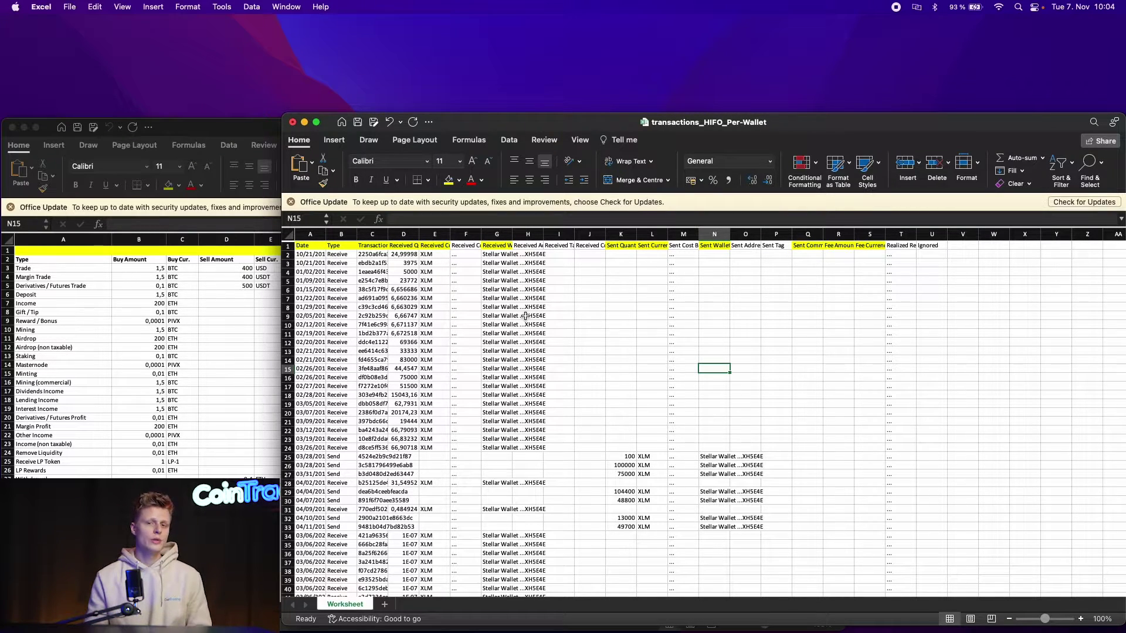
Step: Clear the template's demo rows and paste export dates A2:A244 into template cell K3
{"action": "left_click", "coordinate": [193, 309]}
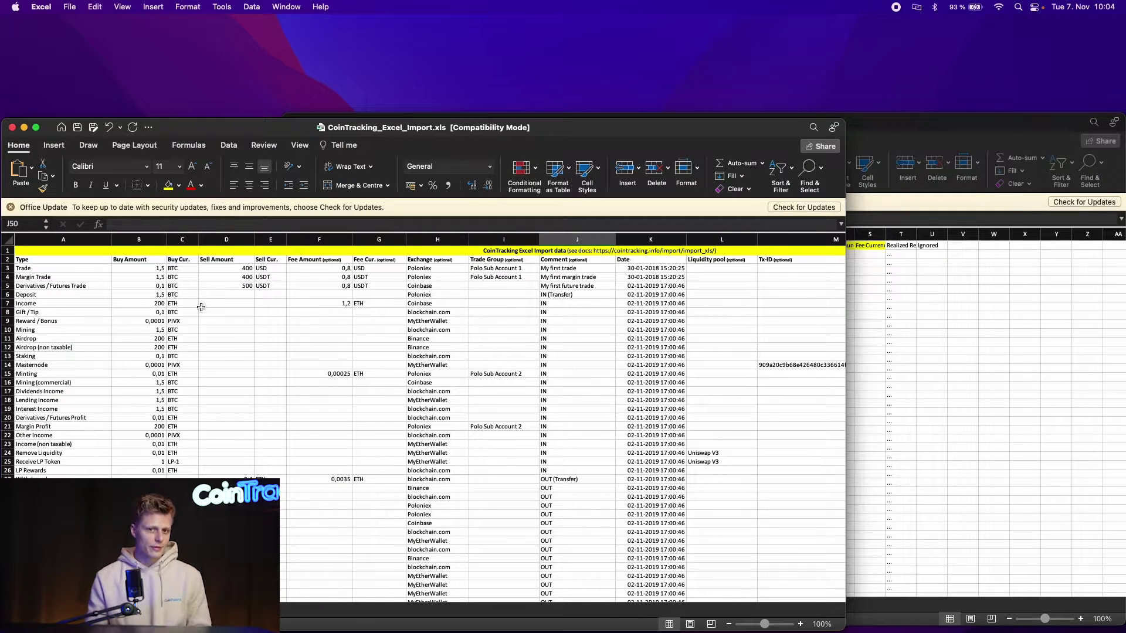
{"action": "left_click", "coordinate": [68, 269]}
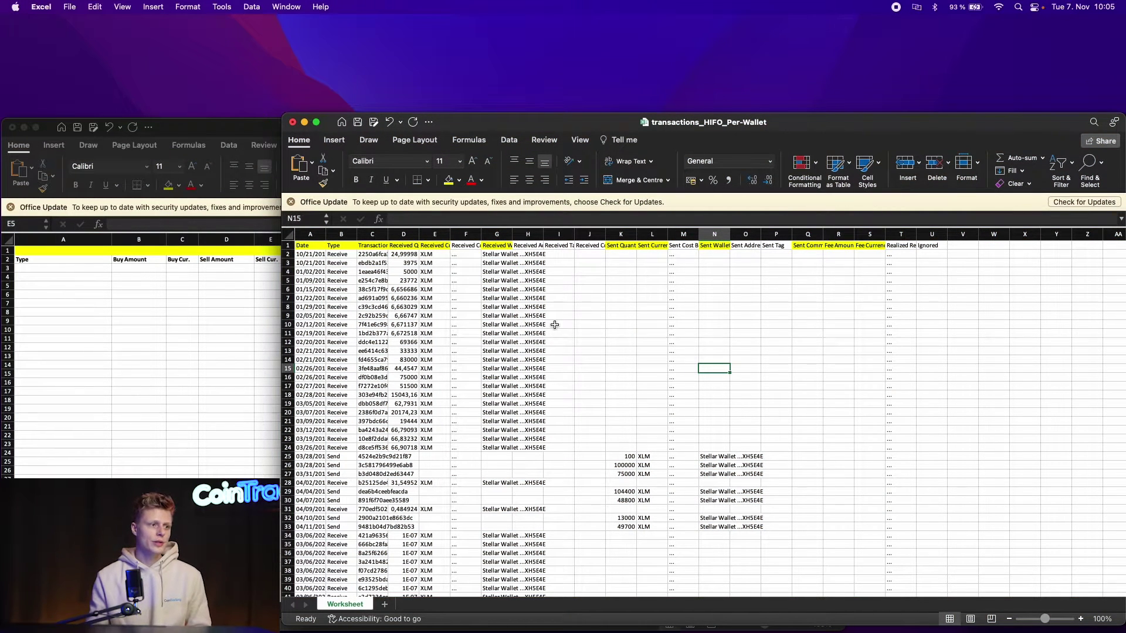
{"action": "left_click", "coordinate": [318, 254]}
{"action": "left_click_drag", "start_coordinate": [324, 610], "coordinate": [315, 573]}
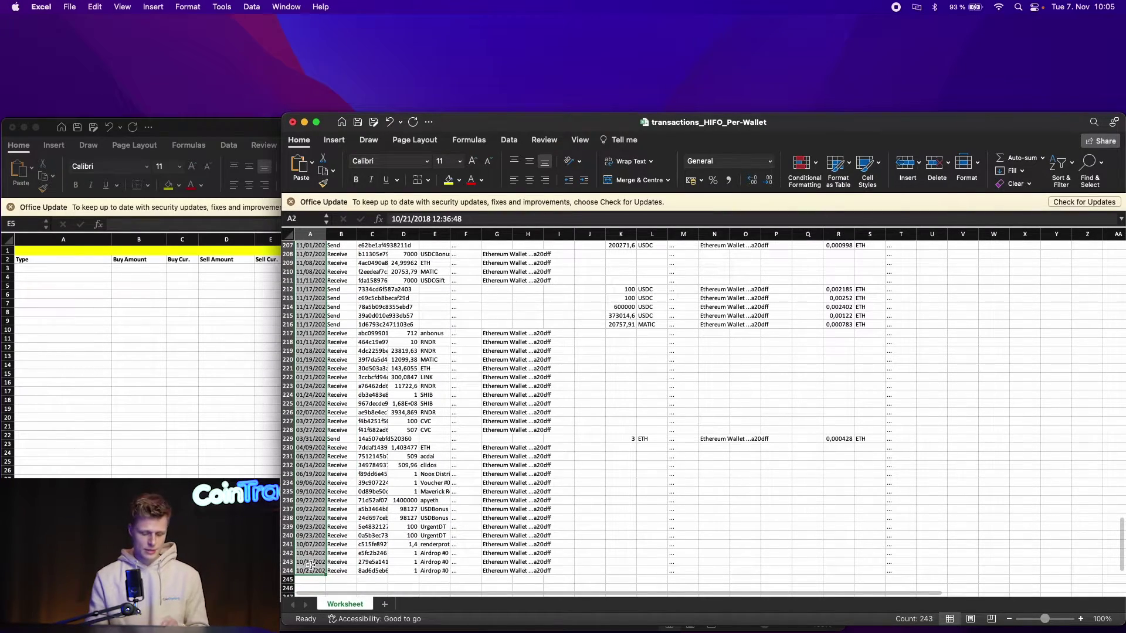
{"action": "key", "text": "super+c"}
{"action": "scroll", "coordinate": [703, 410], "scroll_direction": "up", "scroll_amount": 20}
{"action": "left_click", "coordinate": [122, 379]}
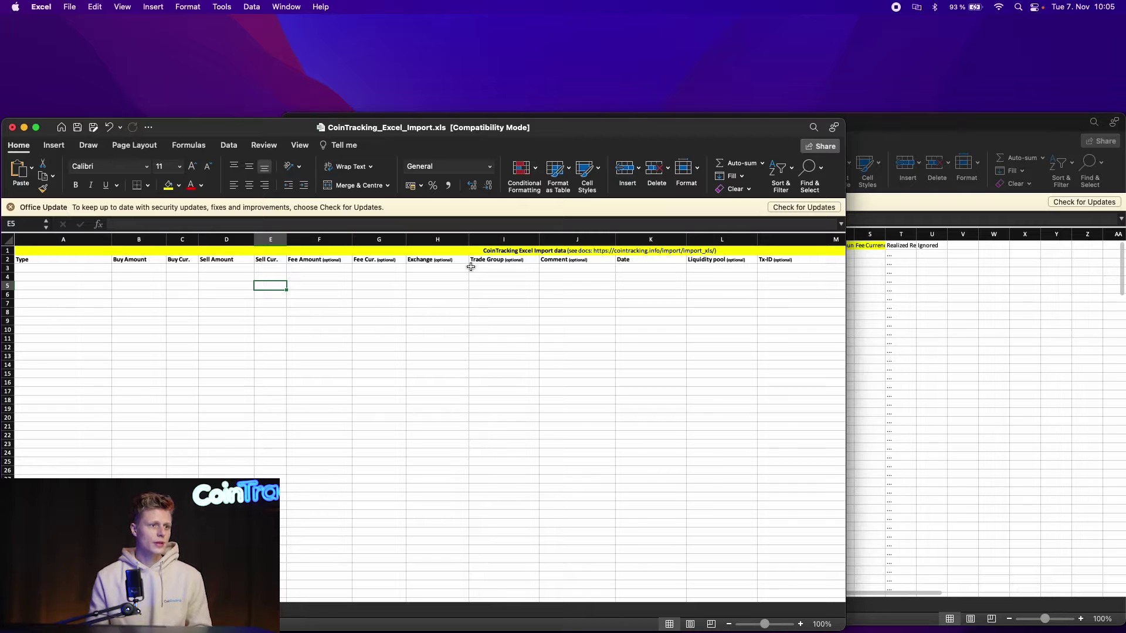
{"action": "left_click", "coordinate": [651, 271]}
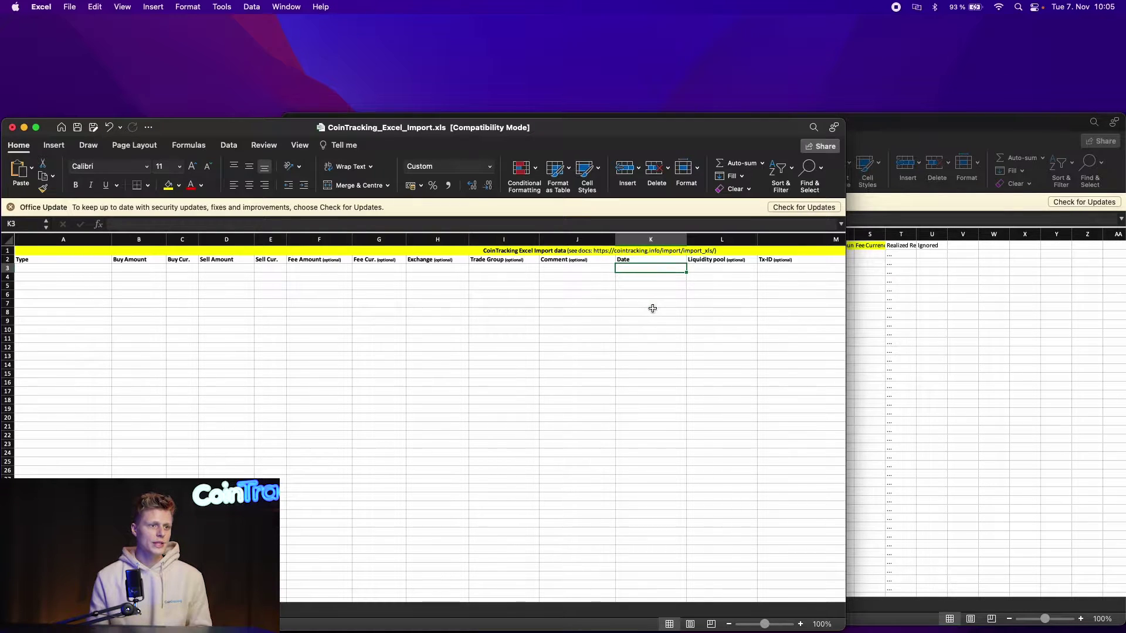
{"action": "key", "text": "super+v"}
Step: Copy the export's Type, Buy Amount, Buy Cur., Sell Amount, Exchange and Tx-ID columns into the template from row 3
{"action": "left_click", "coordinate": [931, 300]}
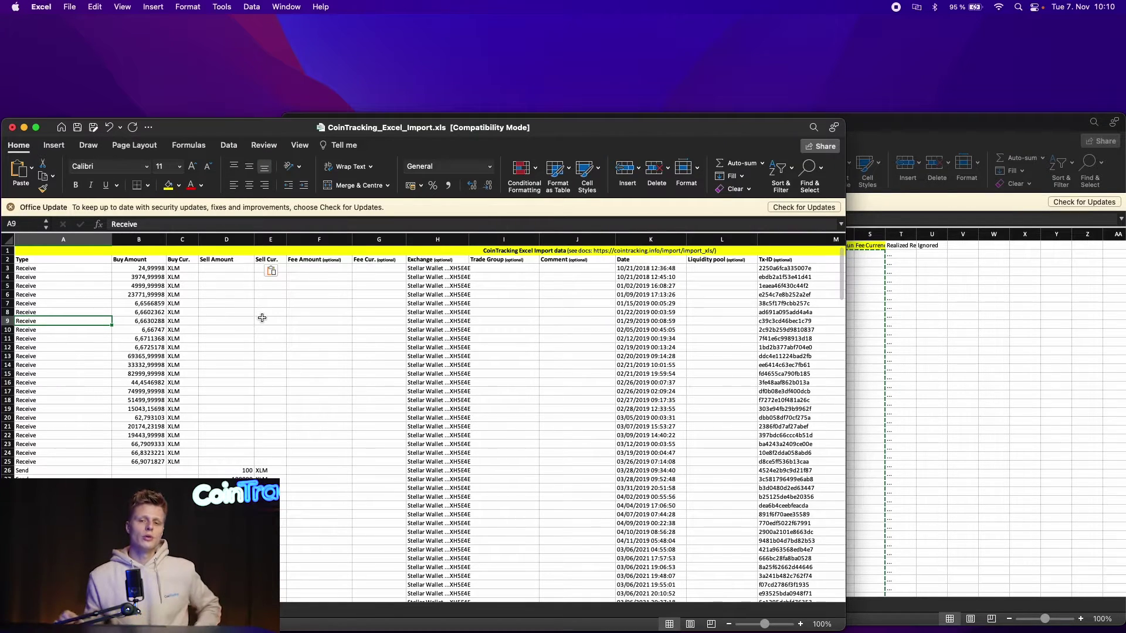
{"action": "key", "text": "Up"}
{"action": "key", "text": "Up"}
{"action": "key", "text": "Up"}
{"action": "key", "text": "Up"}
{"action": "key", "text": "Up"}
{"action": "key", "text": "Up"}
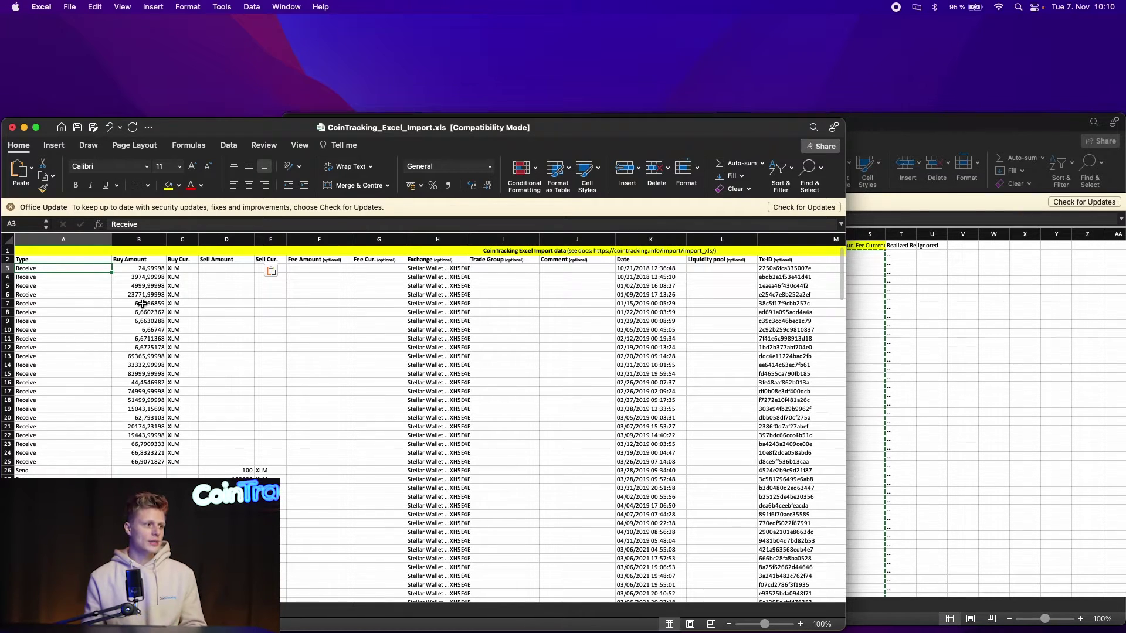
Step: In column A, replace all 168 occurrences of Receive with Deposit
{"action": "left_click", "coordinate": [63, 241]}
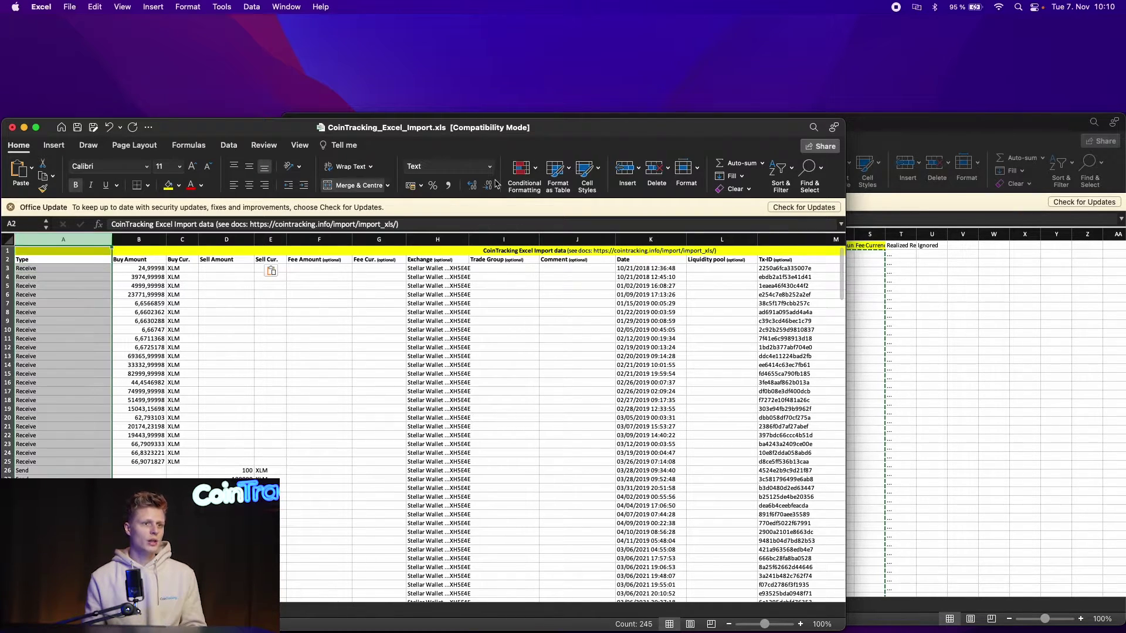
{"action": "left_click", "coordinate": [812, 173]}
{"action": "left_click", "coordinate": [814, 202]}
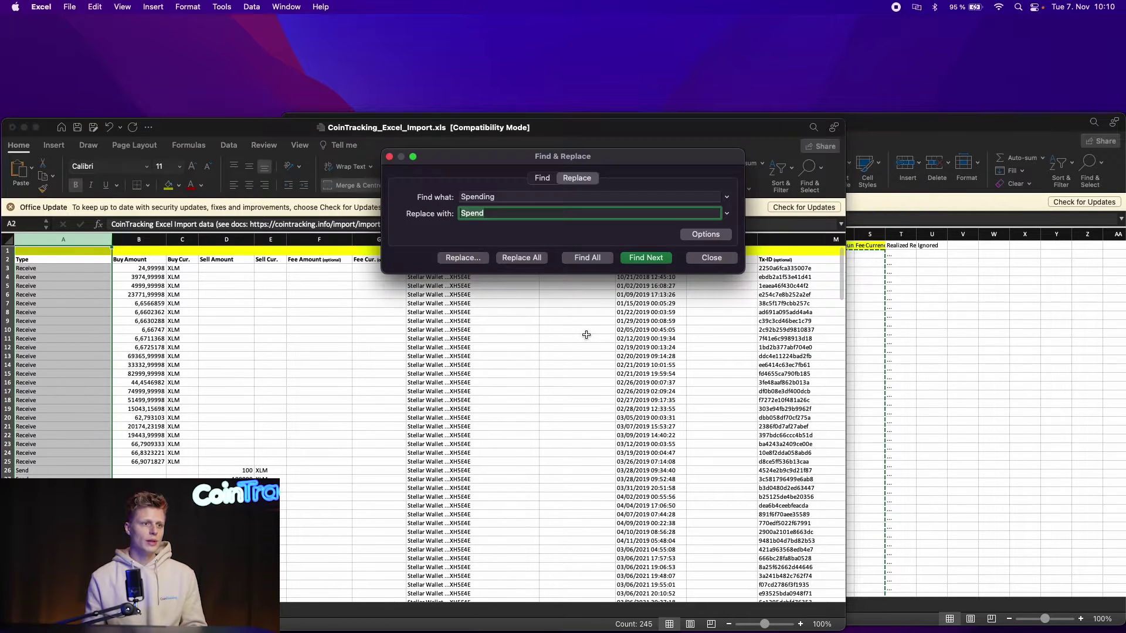
{"action": "left_click", "coordinate": [505, 198]}
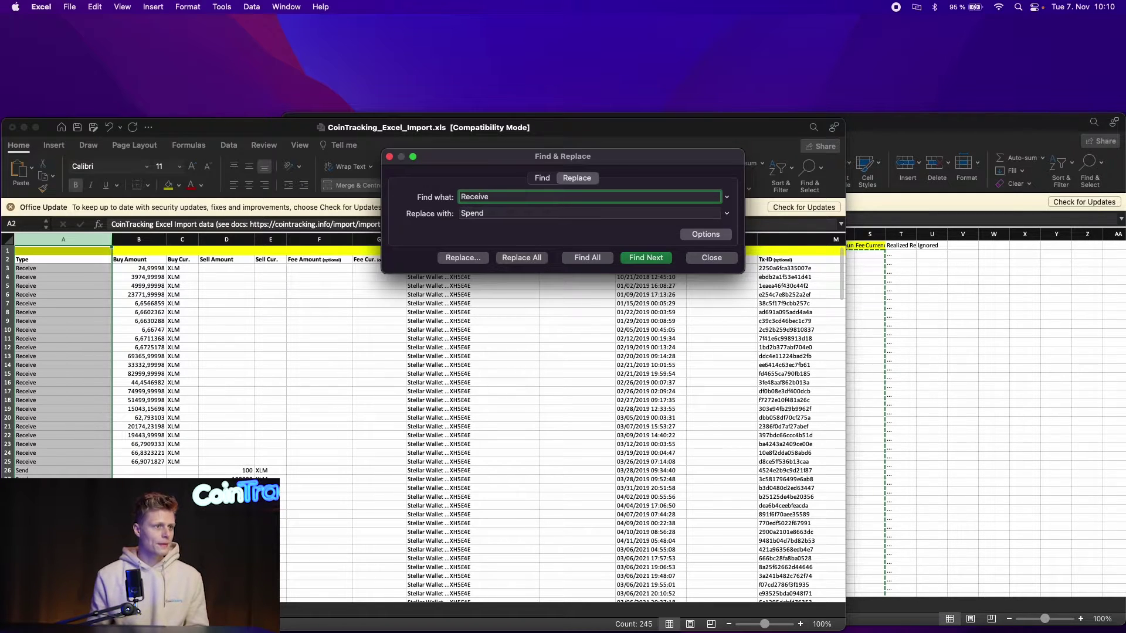
{"action": "key", "text": "Tab"}
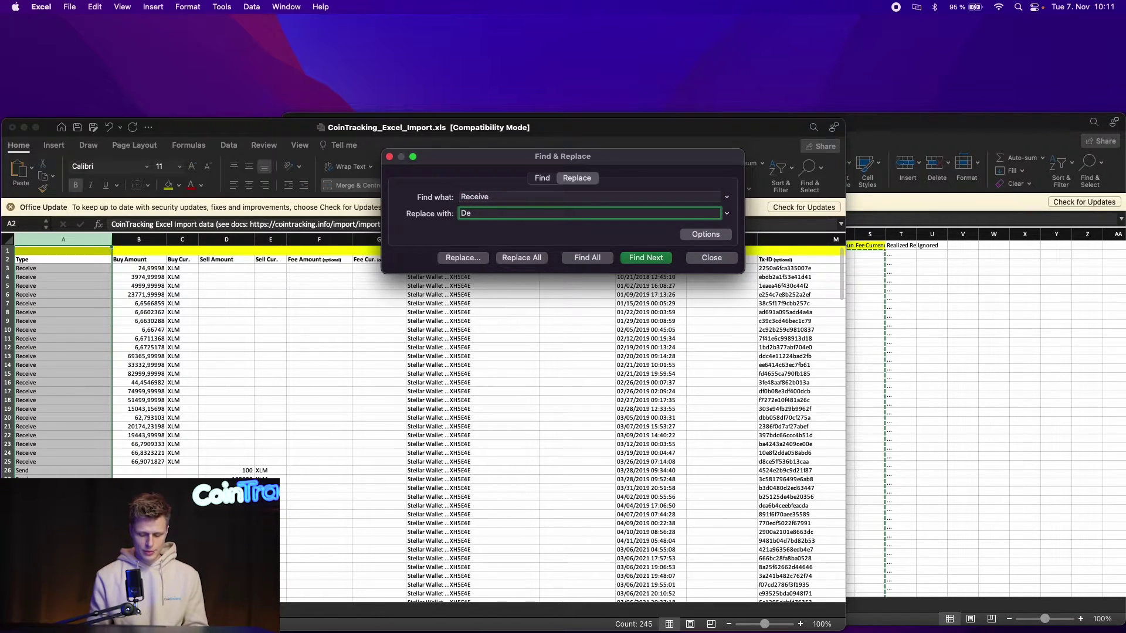
{"action": "left_click", "coordinate": [515, 260]}
{"action": "left_click", "coordinate": [546, 242]}
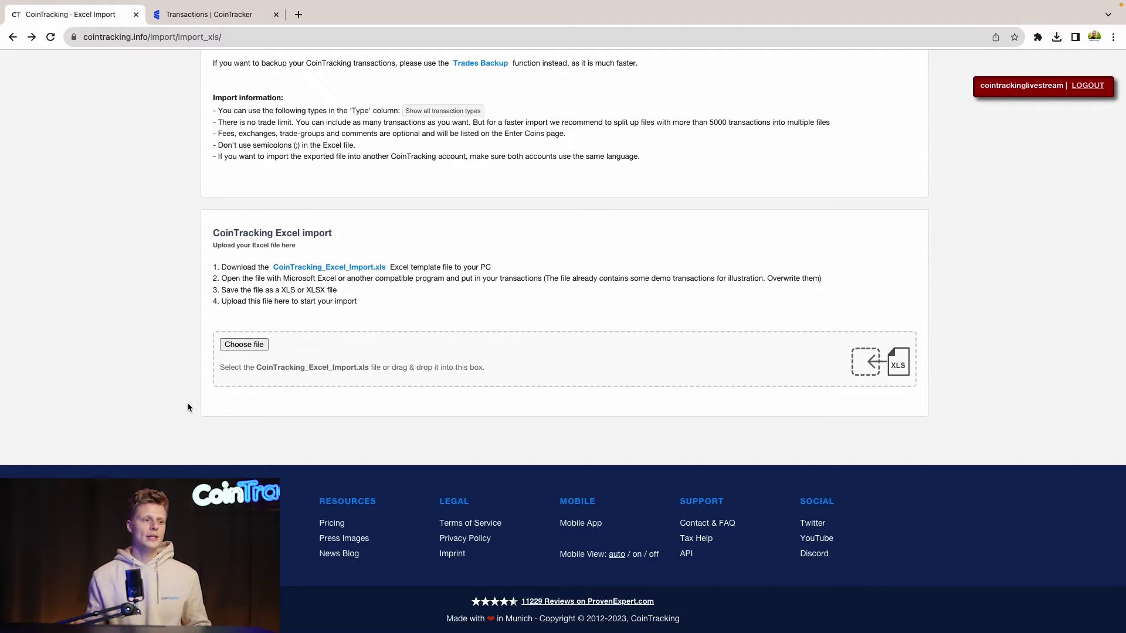
Step: Upload CoinTracking_Excel_Import.xls to CoinTracking and run the import of its transactions
{"action": "left_click", "coordinate": [251, 347]}
{"action": "double_click", "coordinate": [333, 239]}
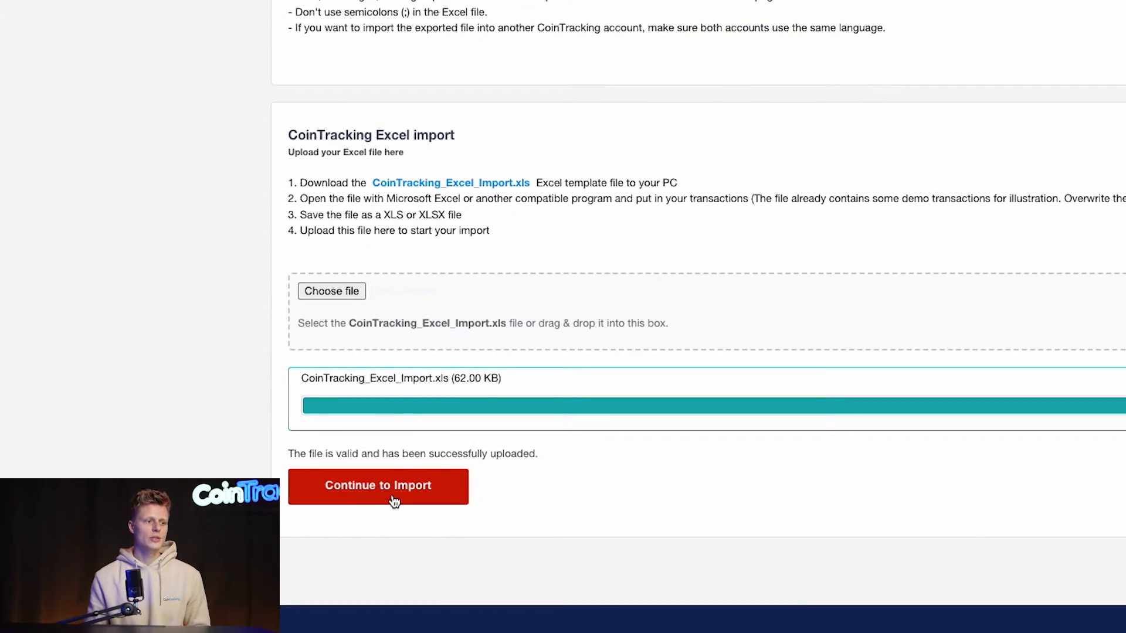
{"action": "left_click", "coordinate": [394, 501]}
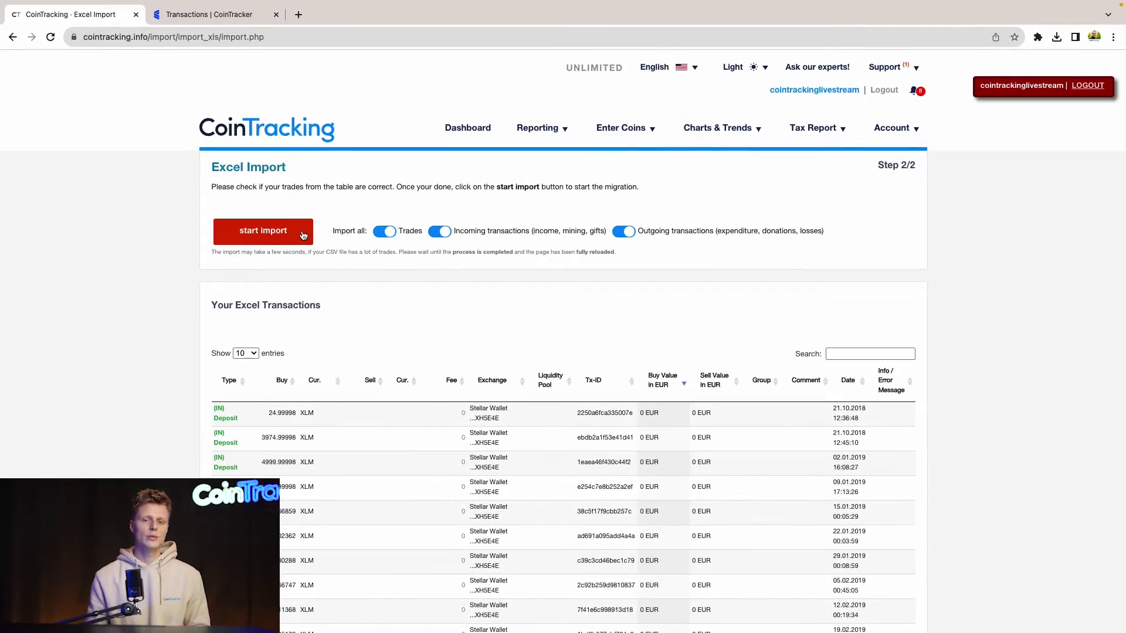
{"action": "left_click", "coordinate": [303, 236]}
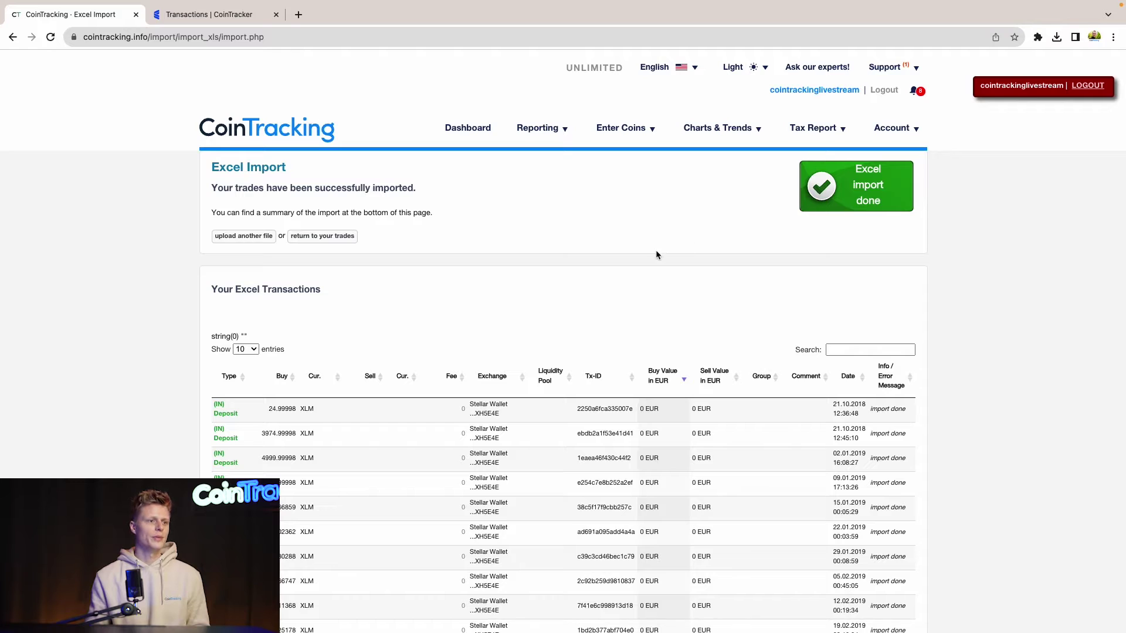
{"action": "mouse_move", "coordinate": [593, 126]}
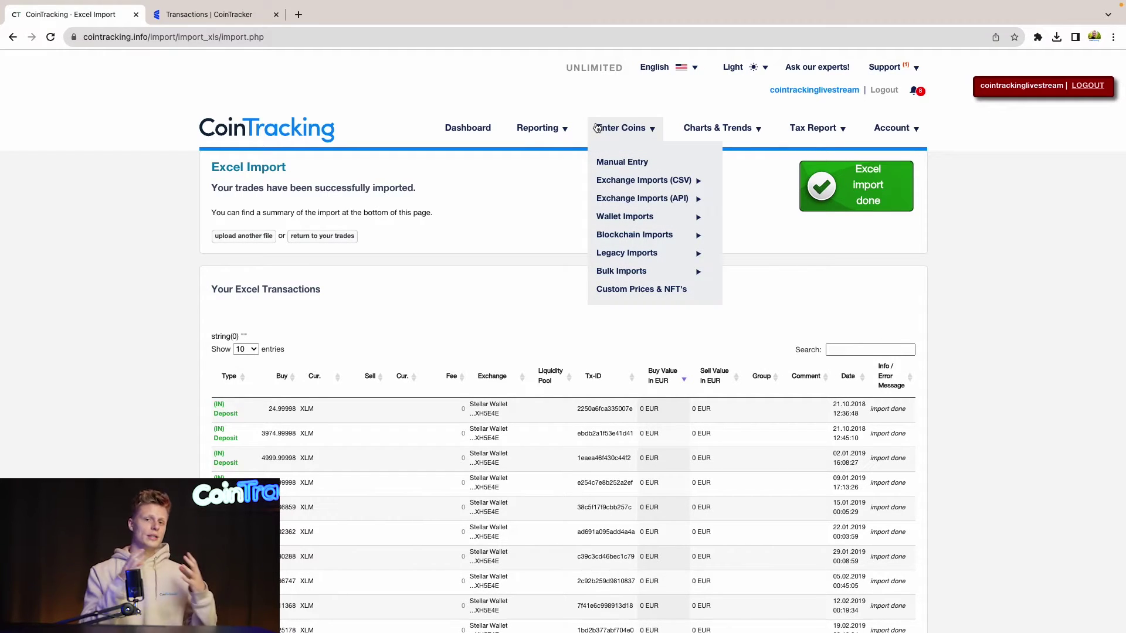
Step: Look through the newly entered trades in the Enter Coins list
{"action": "left_click", "coordinate": [596, 128]}
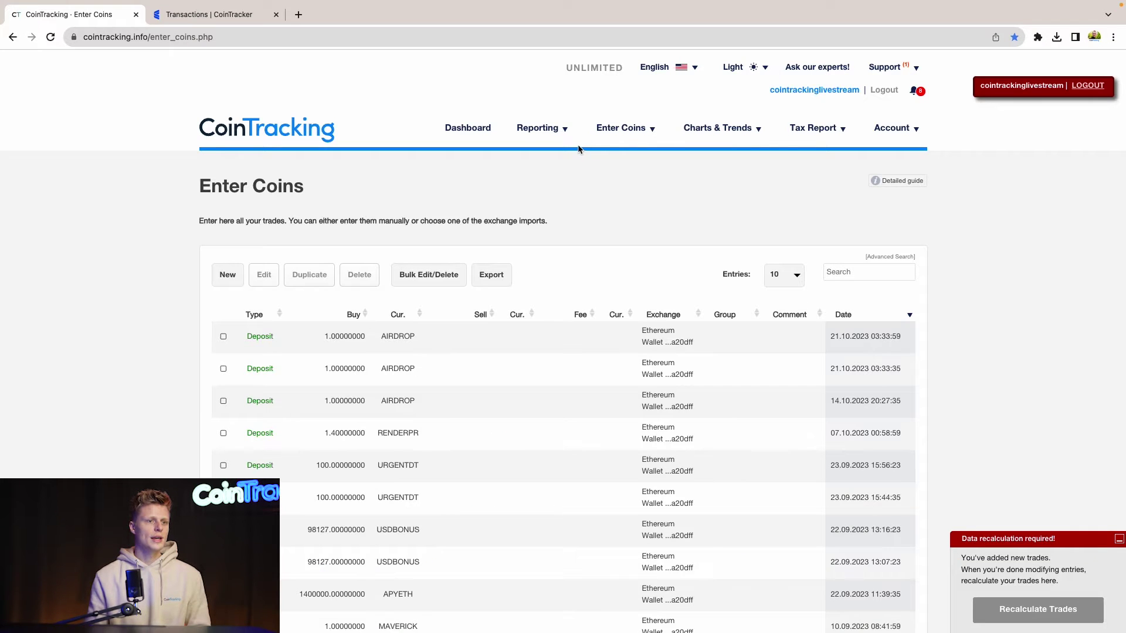
{"action": "scroll", "coordinate": [580, 149], "scroll_direction": "down", "scroll_amount": 3}
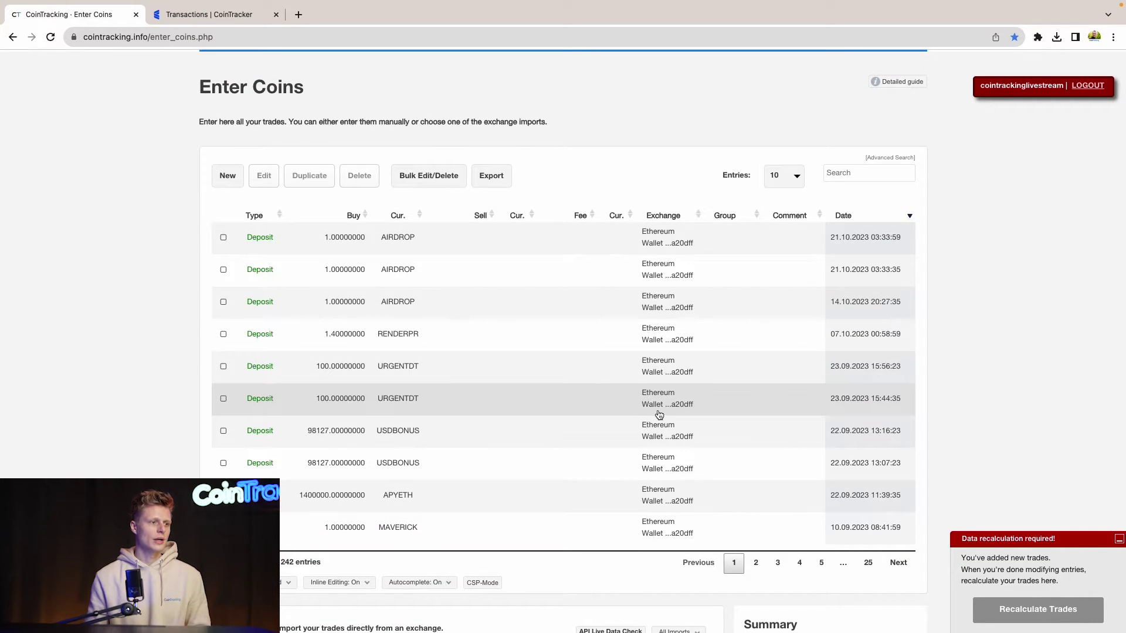
{"action": "scroll", "coordinate": [564, 199], "scroll_direction": "up", "scroll_amount": 3}
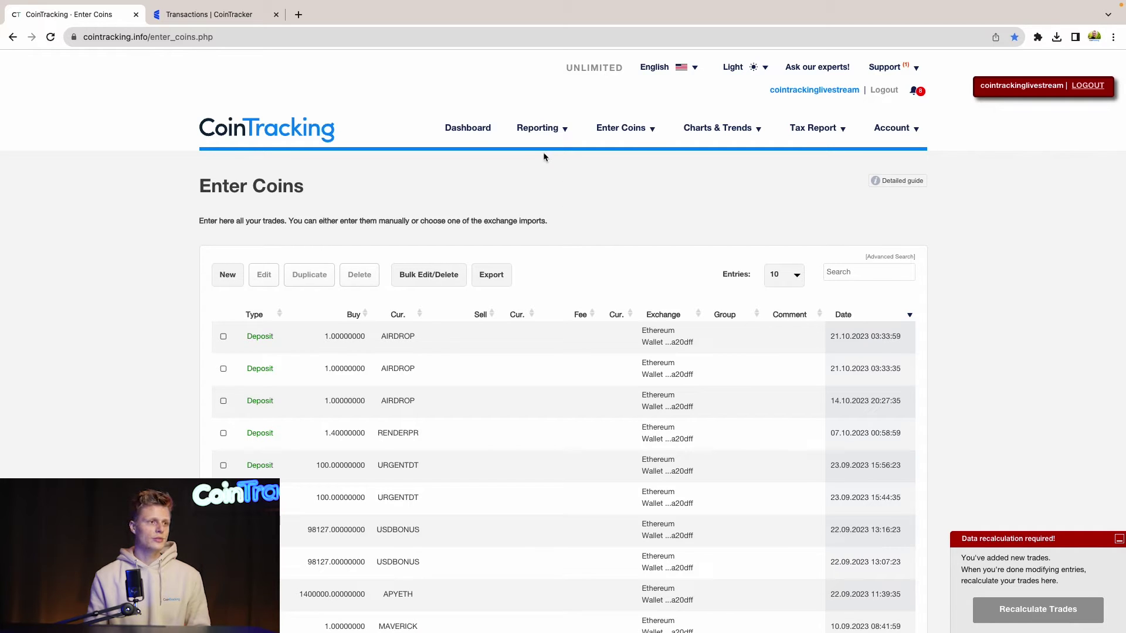
Step: Open the Reporting > Balance by Exchange report and scroll through the wallet balances
{"action": "mouse_move", "coordinate": [547, 139]}
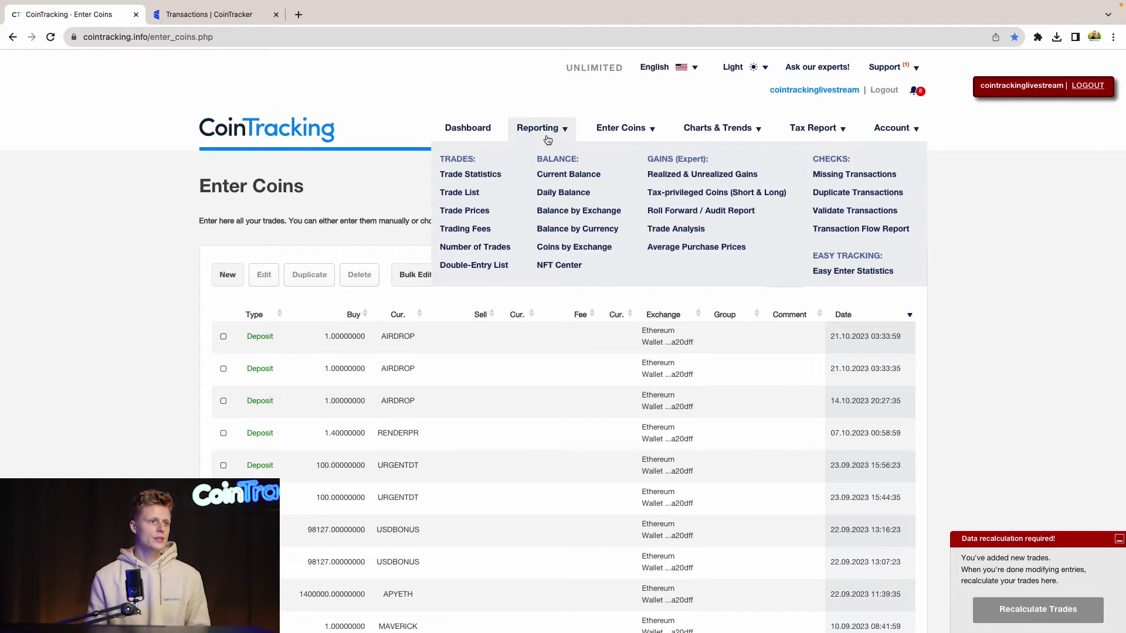
{"action": "left_click", "coordinate": [557, 211]}
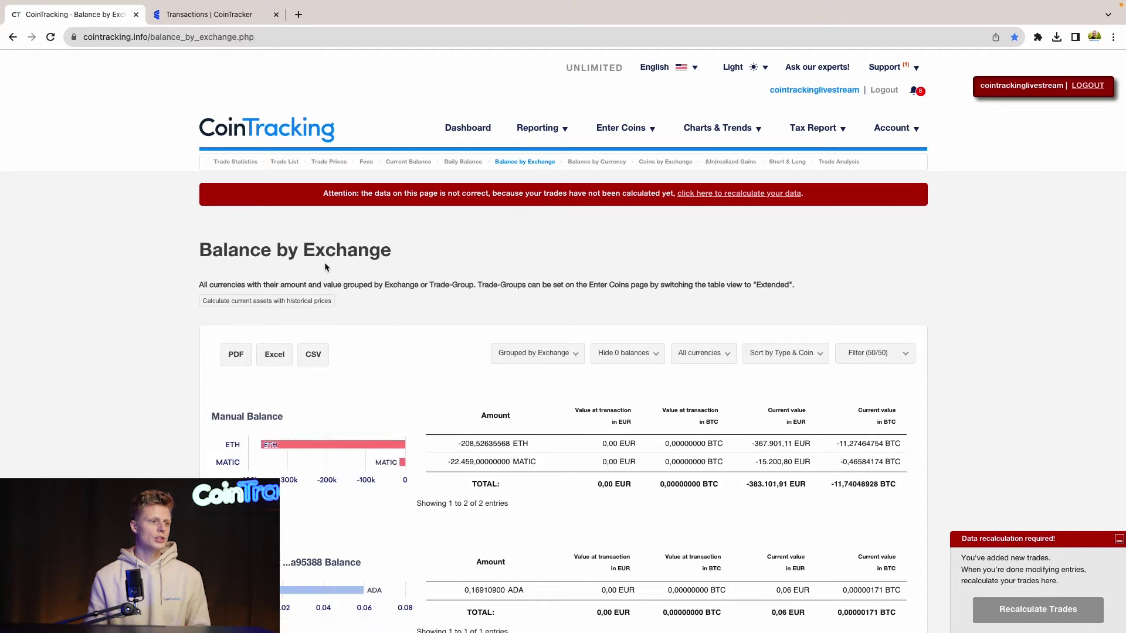
{"action": "scroll", "coordinate": [325, 262], "scroll_direction": "down", "scroll_amount": 8}
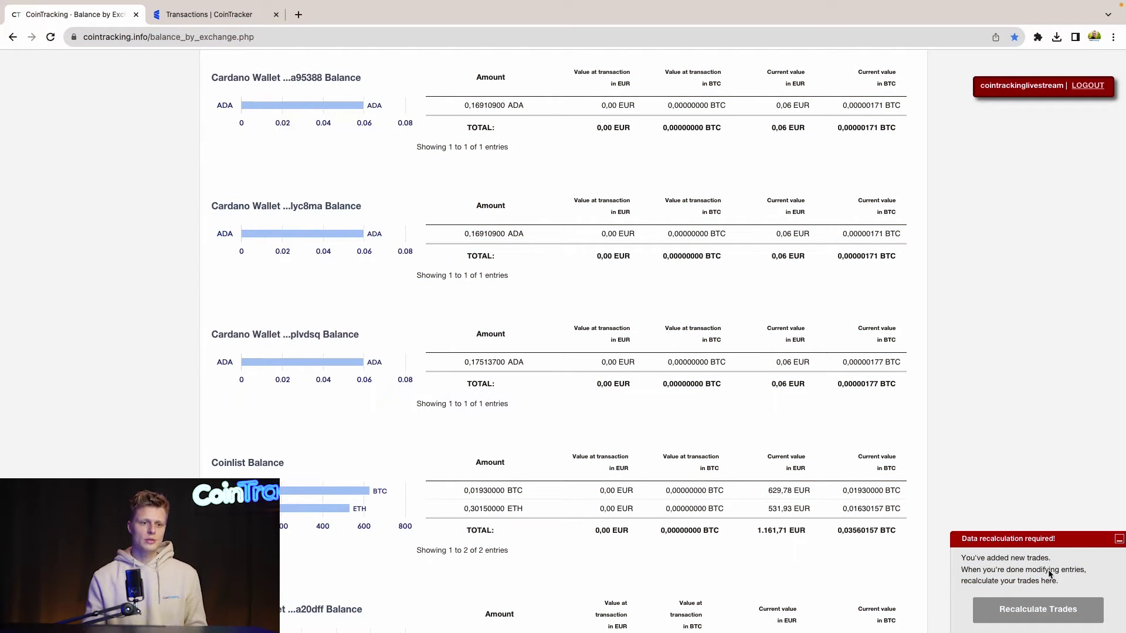
Step: Recalculate trades to include the new entries, then return to the top of Balance by Exchange
{"action": "left_click", "coordinate": [1045, 615]}
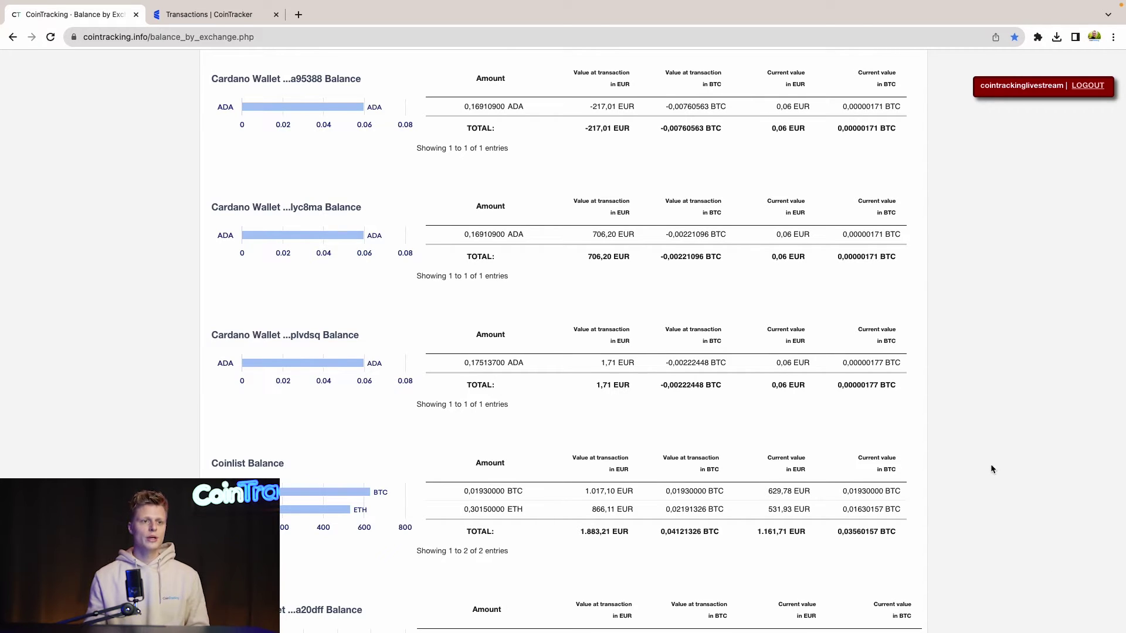
{"action": "scroll", "coordinate": [989, 467], "scroll_direction": "up", "scroll_amount": 8}
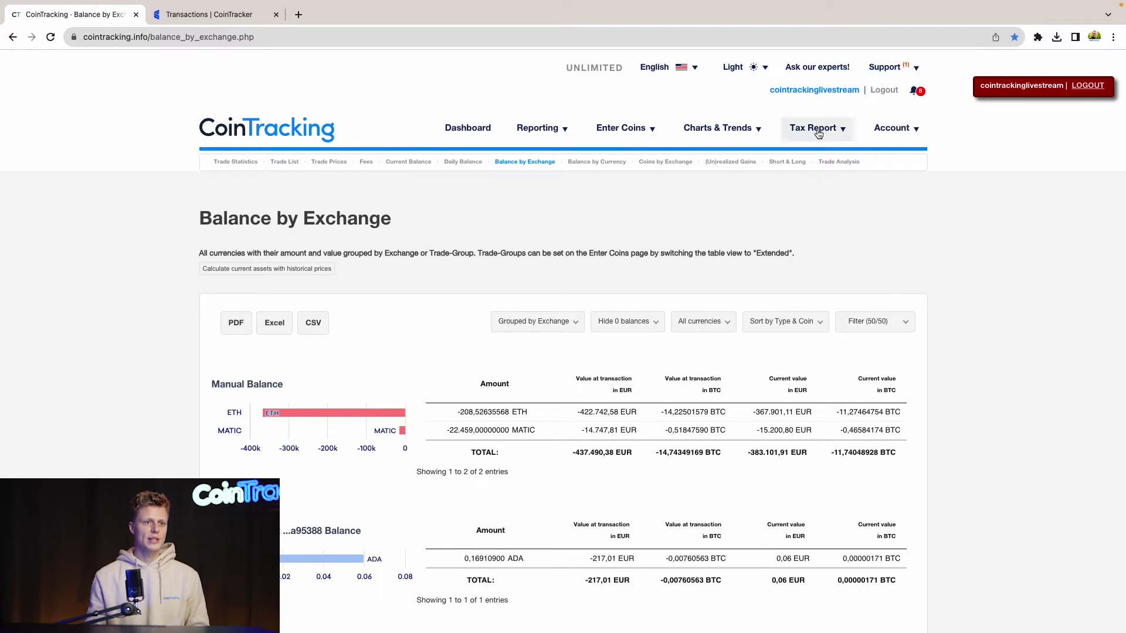
Step: Generate a new Germany FIFO 2022 tax report, yielding 46 trades and 456.39 EUR capital gain
{"action": "left_click", "coordinate": [818, 130]}
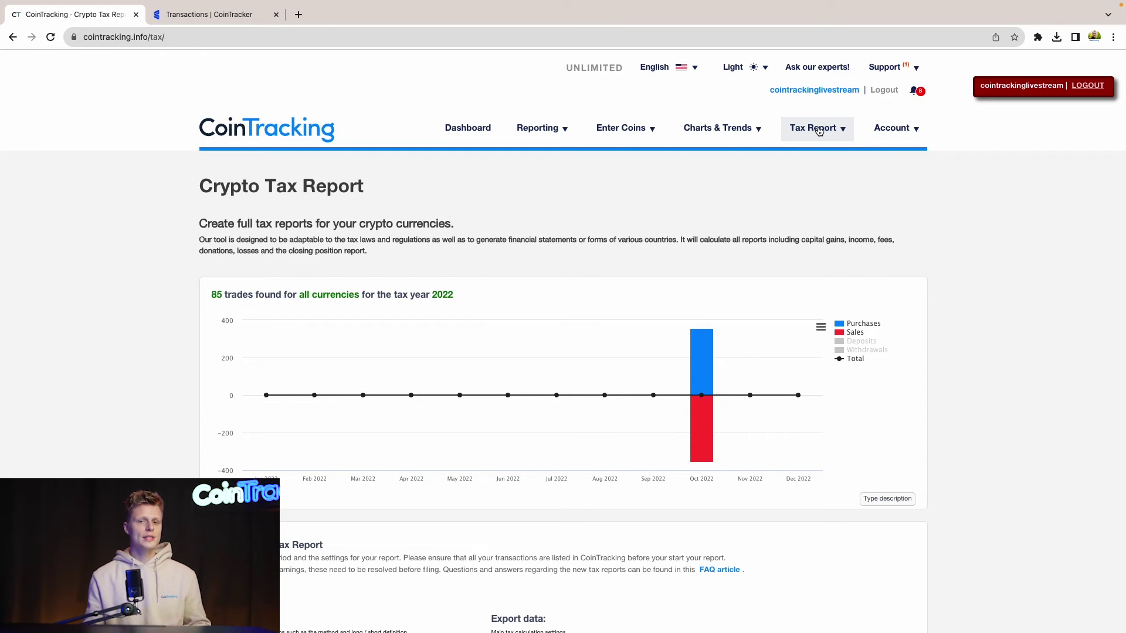
{"action": "scroll", "coordinate": [727, 234], "scroll_direction": "down", "scroll_amount": 8}
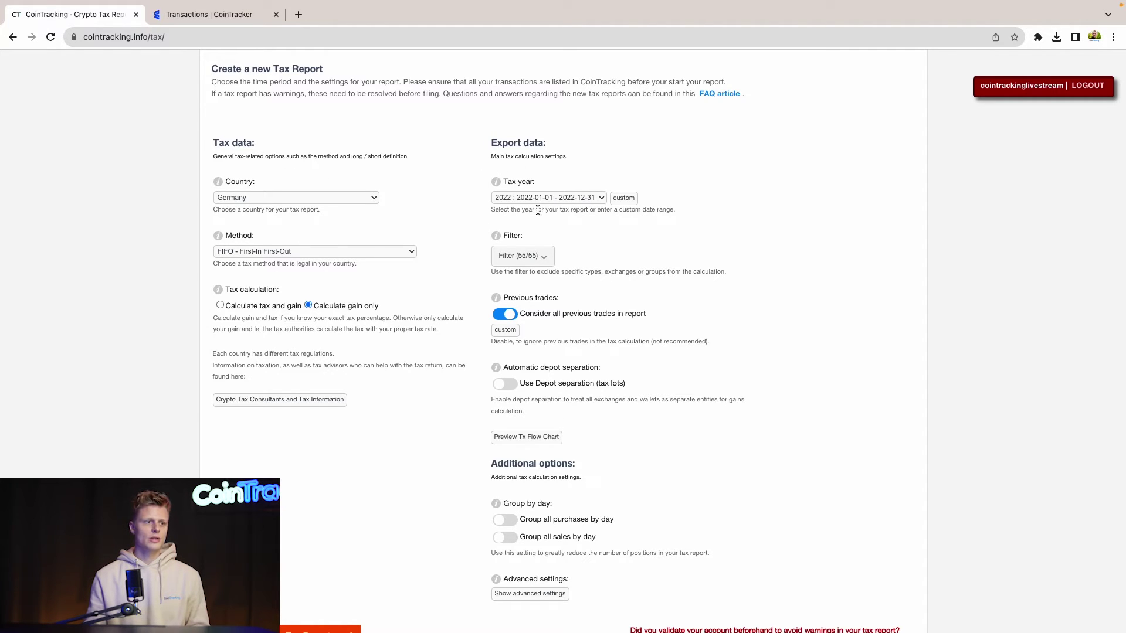
{"action": "scroll", "coordinate": [537, 209], "scroll_direction": "down", "scroll_amount": 2}
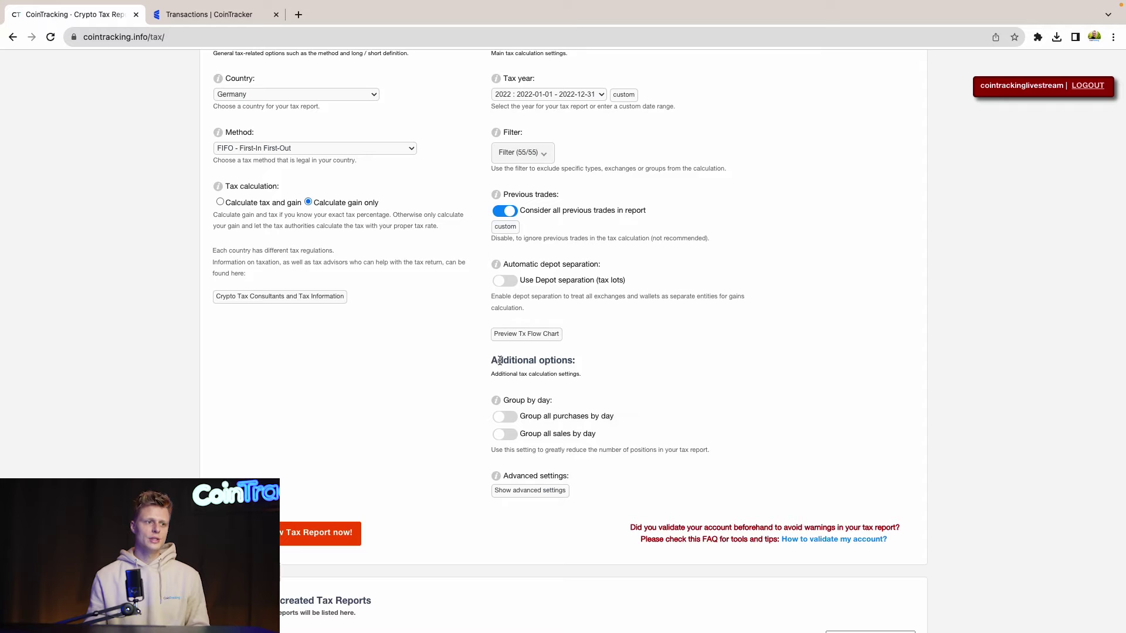
{"action": "scroll", "coordinate": [410, 363], "scroll_direction": "down", "scroll_amount": 1}
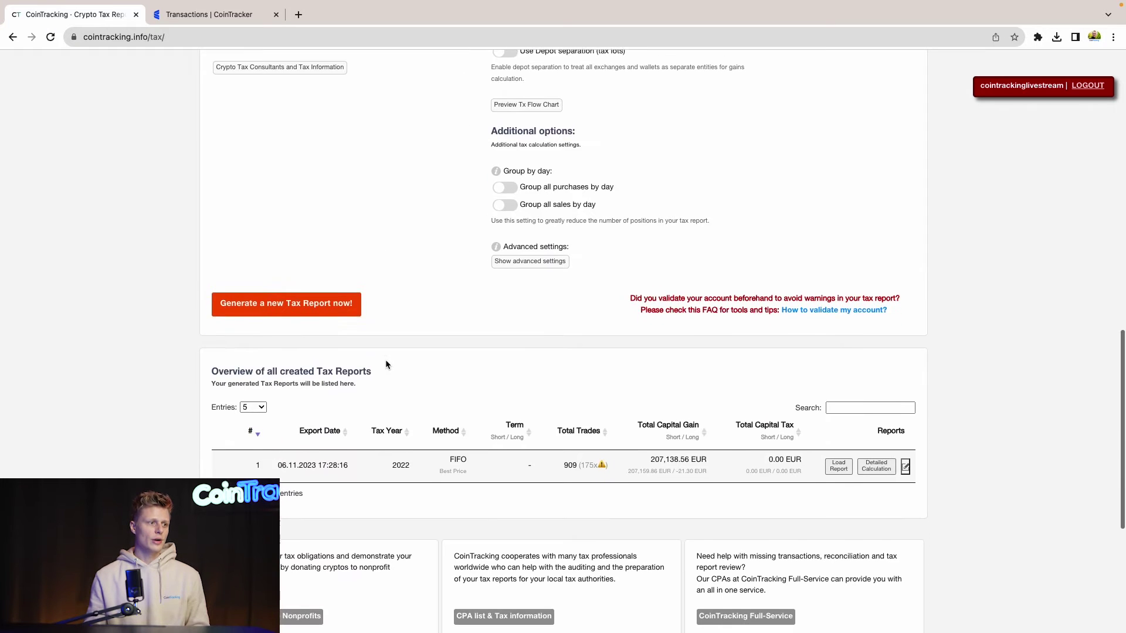
{"action": "scroll", "coordinate": [386, 364], "scroll_direction": "down", "scroll_amount": 5}
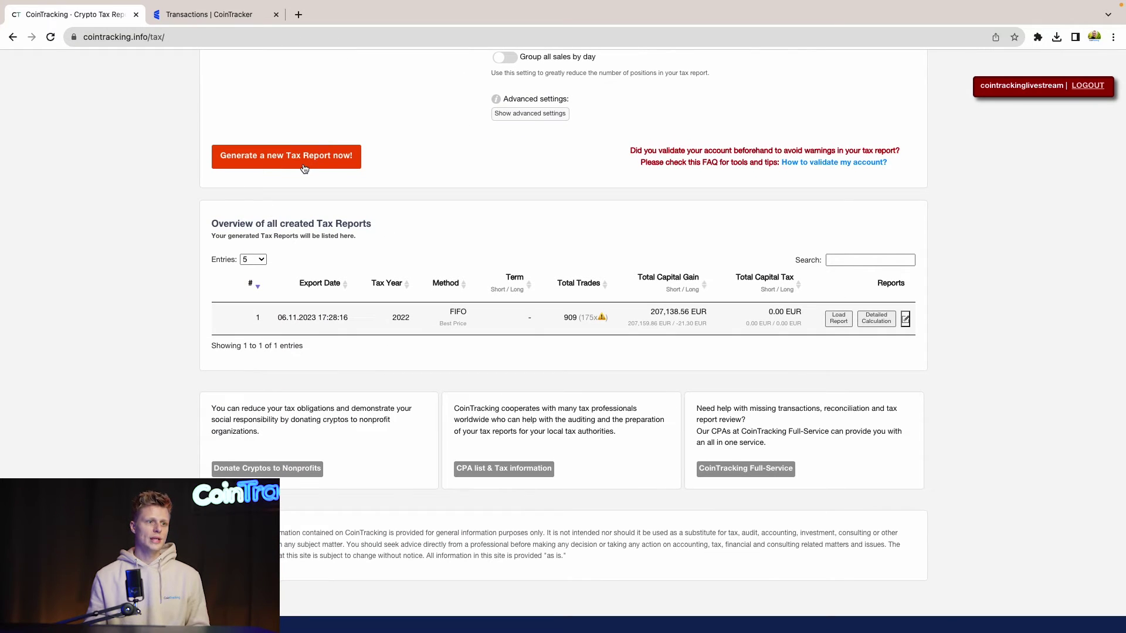
{"action": "left_click", "coordinate": [304, 169]}
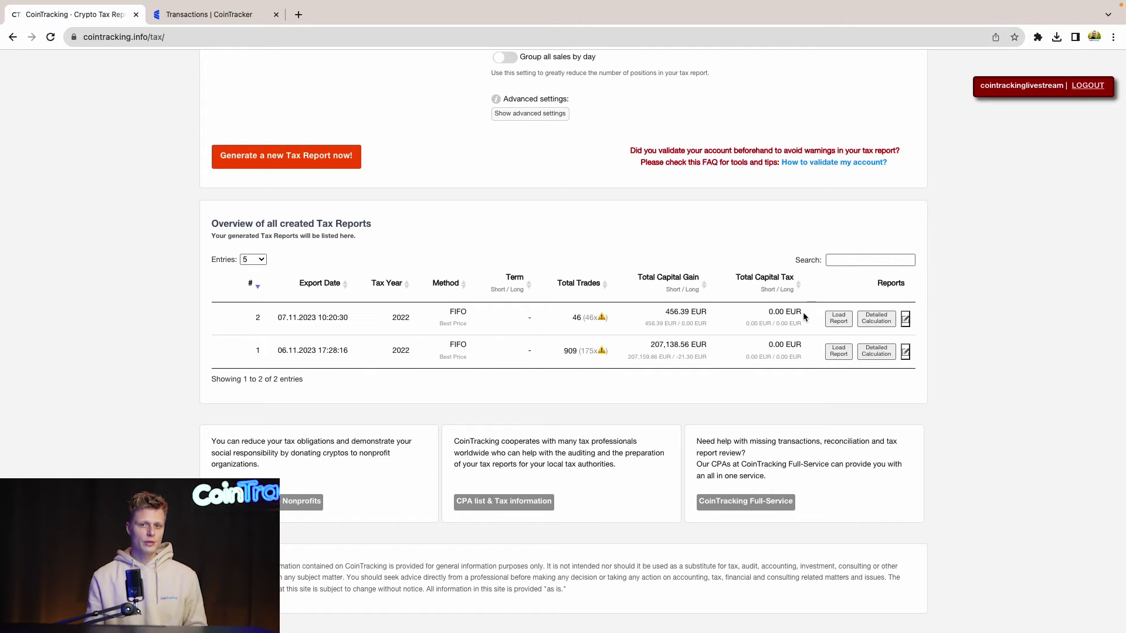
Step: Load report #2 and review its summary, Capital Gains, Income, Fee and Closing Position sections
{"action": "left_click", "coordinate": [839, 320]}
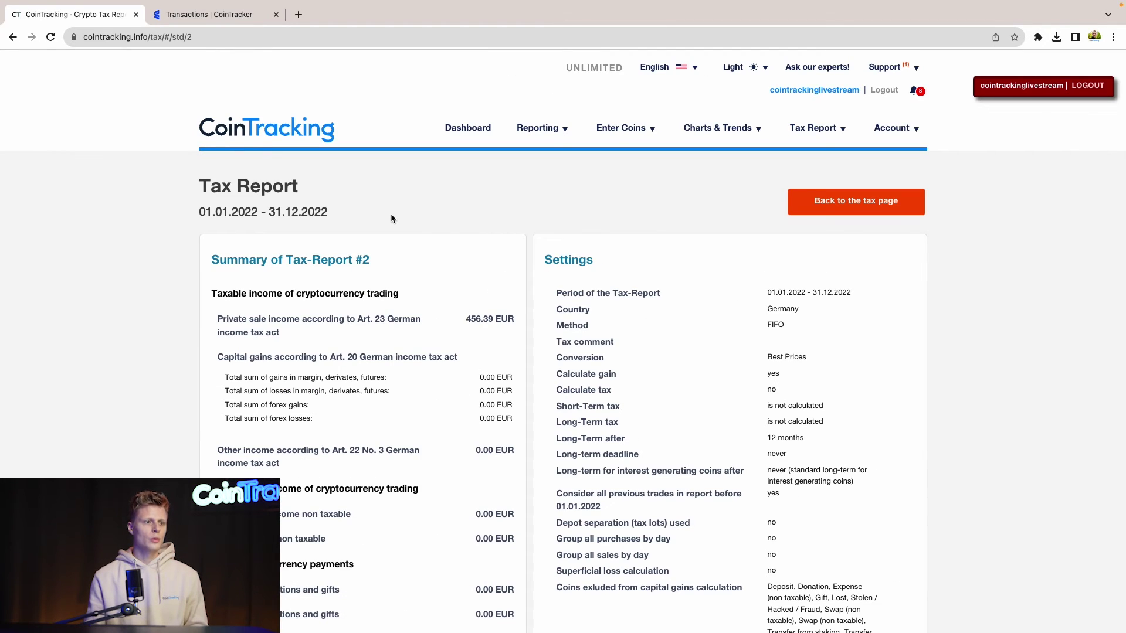
{"action": "scroll", "coordinate": [392, 219], "scroll_direction": "down", "scroll_amount": 1}
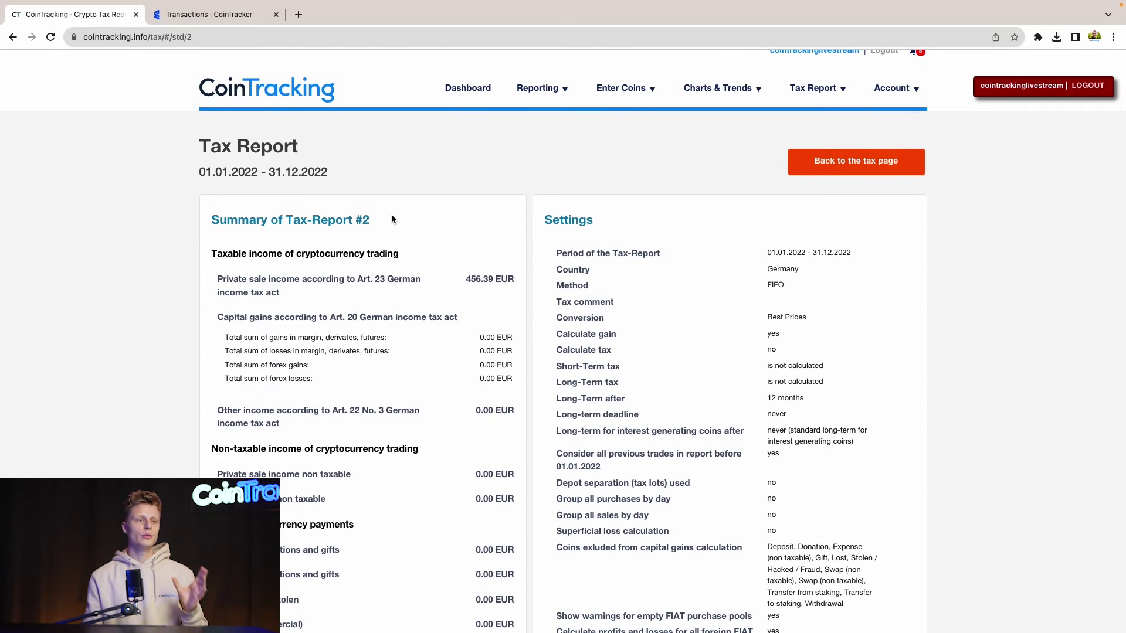
{"action": "scroll", "coordinate": [392, 214], "scroll_direction": "down", "scroll_amount": 2}
{"action": "scroll", "coordinate": [473, 237], "scroll_direction": "down", "scroll_amount": 2}
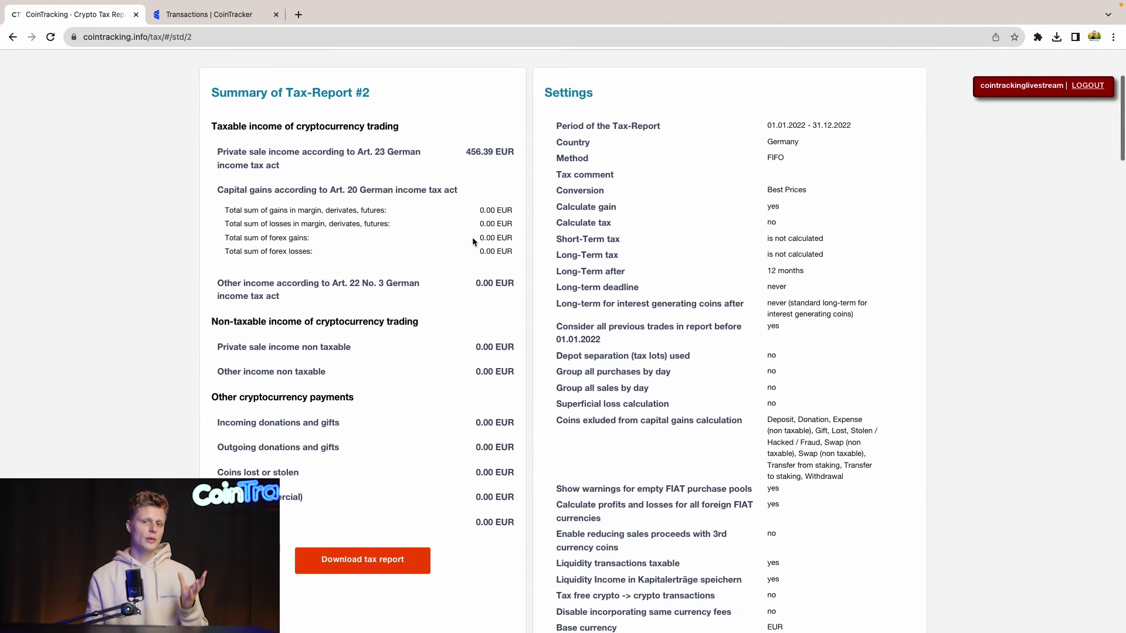
{"action": "scroll", "coordinate": [472, 237], "scroll_direction": "down", "scroll_amount": 4}
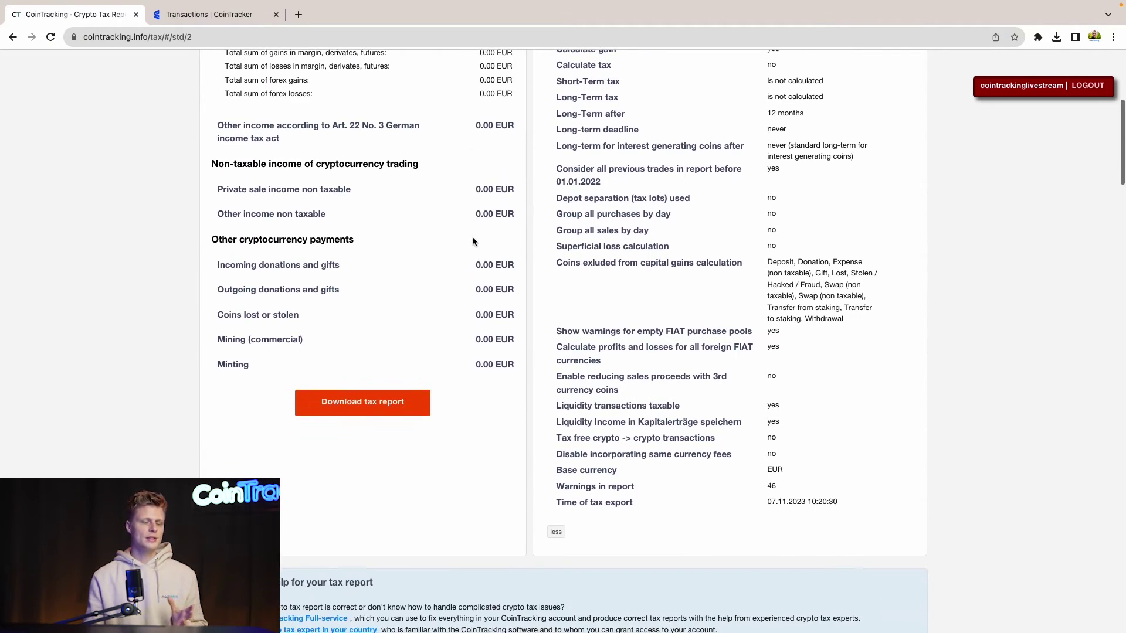
{"action": "scroll", "coordinate": [473, 241], "scroll_direction": "down", "scroll_amount": 10}
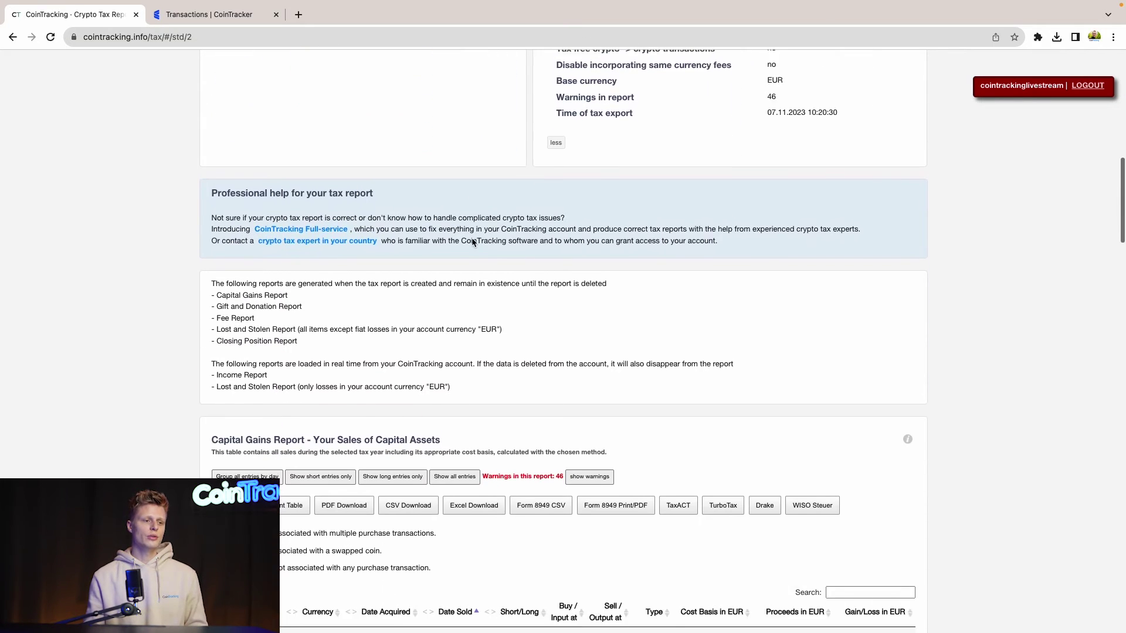
{"action": "scroll", "coordinate": [473, 241], "scroll_direction": "down", "scroll_amount": 20}
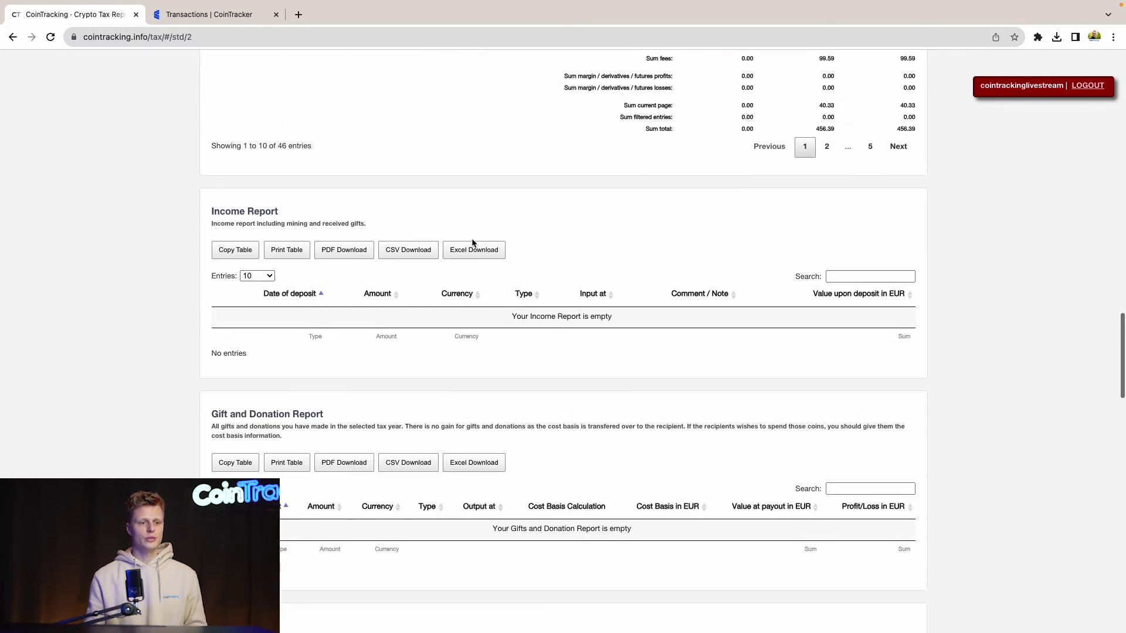
{"action": "scroll", "coordinate": [472, 243], "scroll_direction": "down", "scroll_amount": 15}
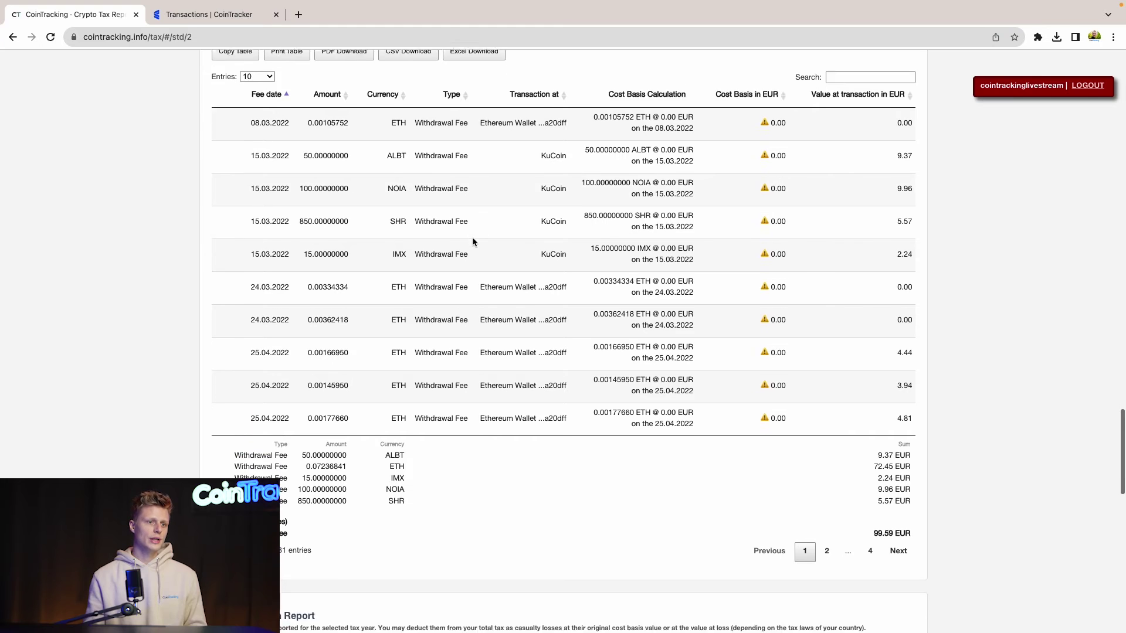
{"action": "scroll", "coordinate": [472, 242], "scroll_direction": "down", "scroll_amount": 13}
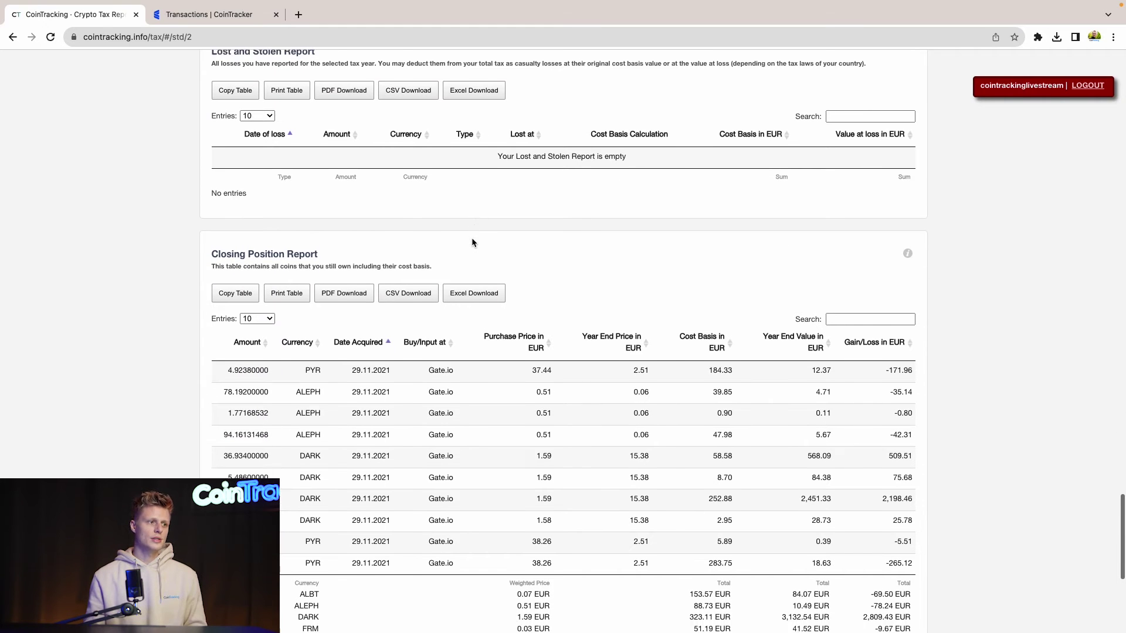
{"action": "scroll", "coordinate": [472, 242], "scroll_direction": "down", "scroll_amount": 8}
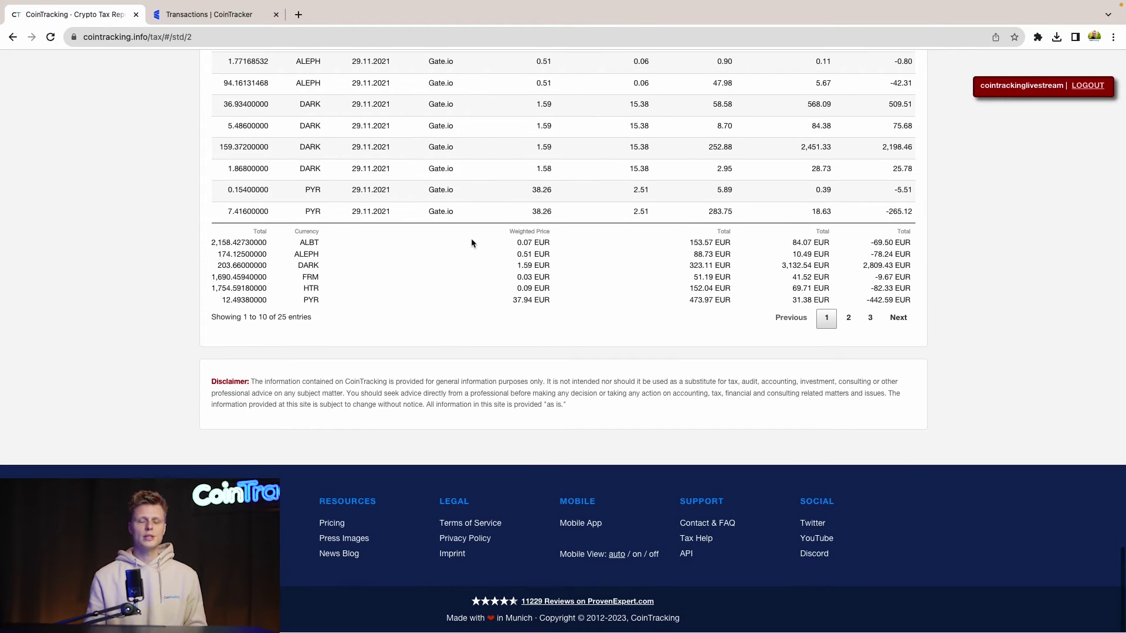
{"action": "scroll", "coordinate": [471, 243], "scroll_direction": "up", "scroll_amount": 20}
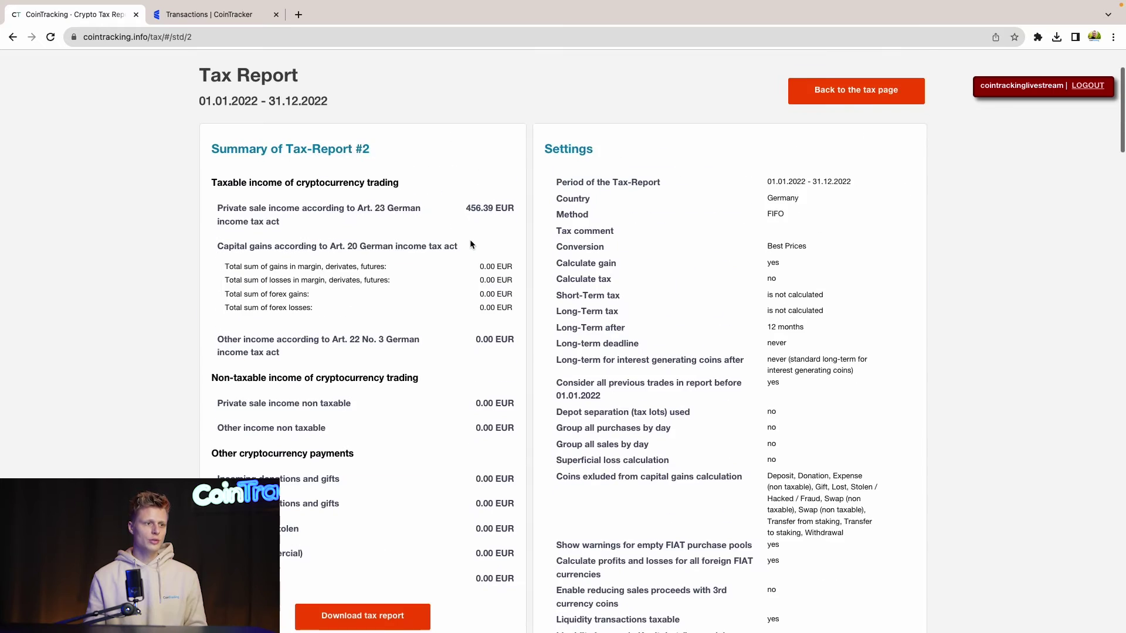
{"action": "scroll", "coordinate": [469, 238], "scroll_direction": "down", "scroll_amount": 10}
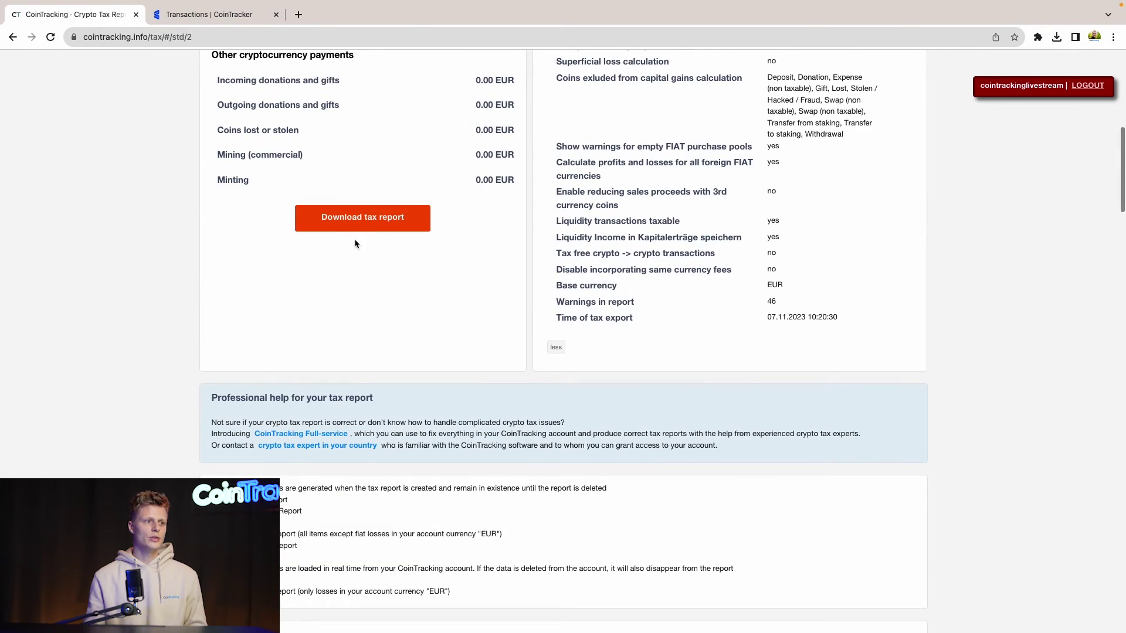
Step: Bring up the Download tax report dialog for report #2 with its PDF and Excel options
{"action": "left_click", "coordinate": [383, 229]}
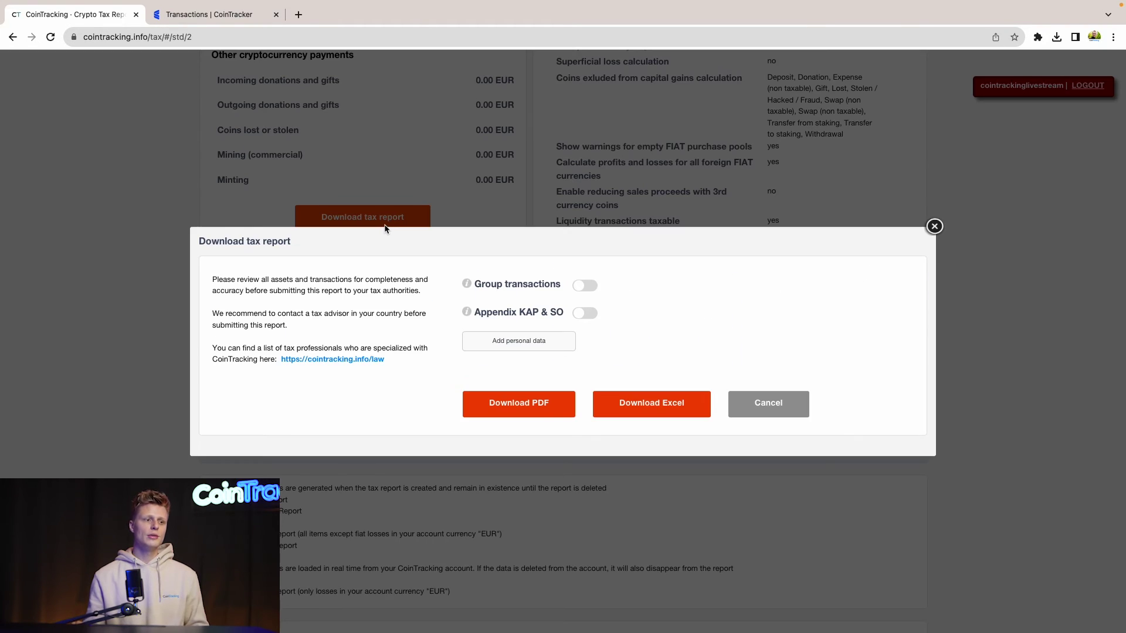